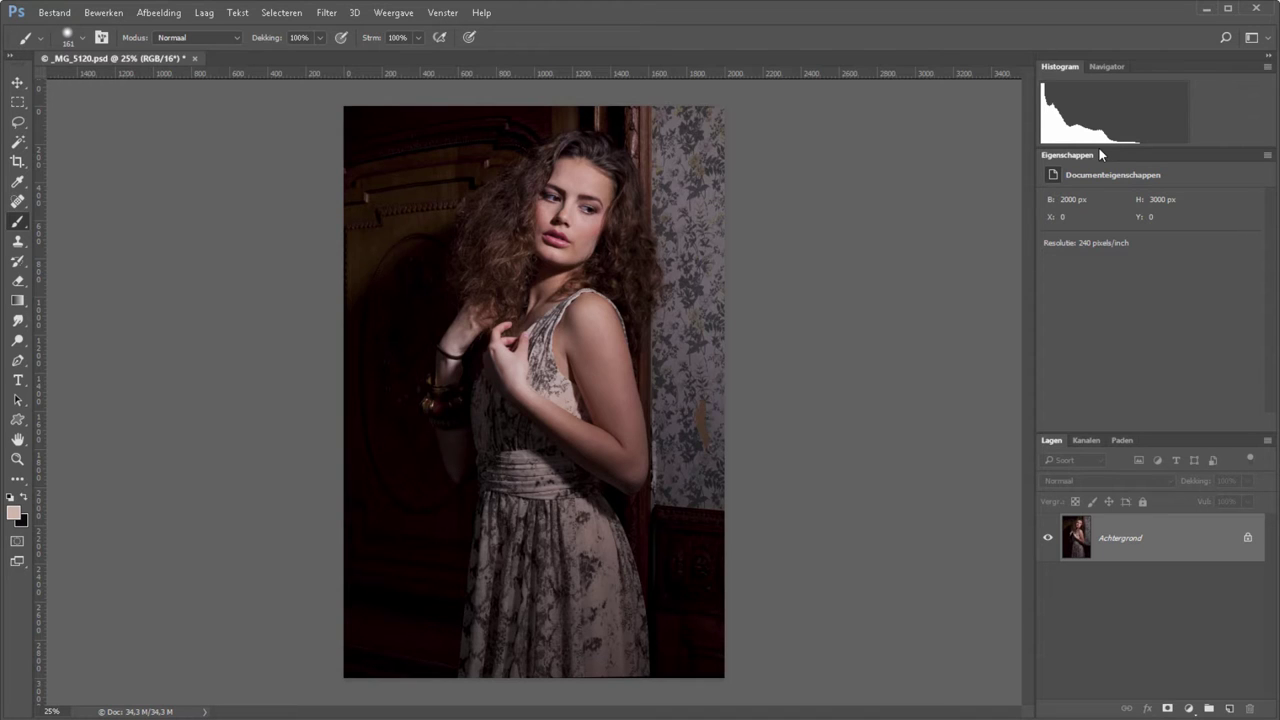
Add a Curven layer with the black point moved right and a mid-curve point raised
{"action": "left_click", "coordinate": [1189, 708]}
{"action": "left_click", "coordinate": [1159, 467]}
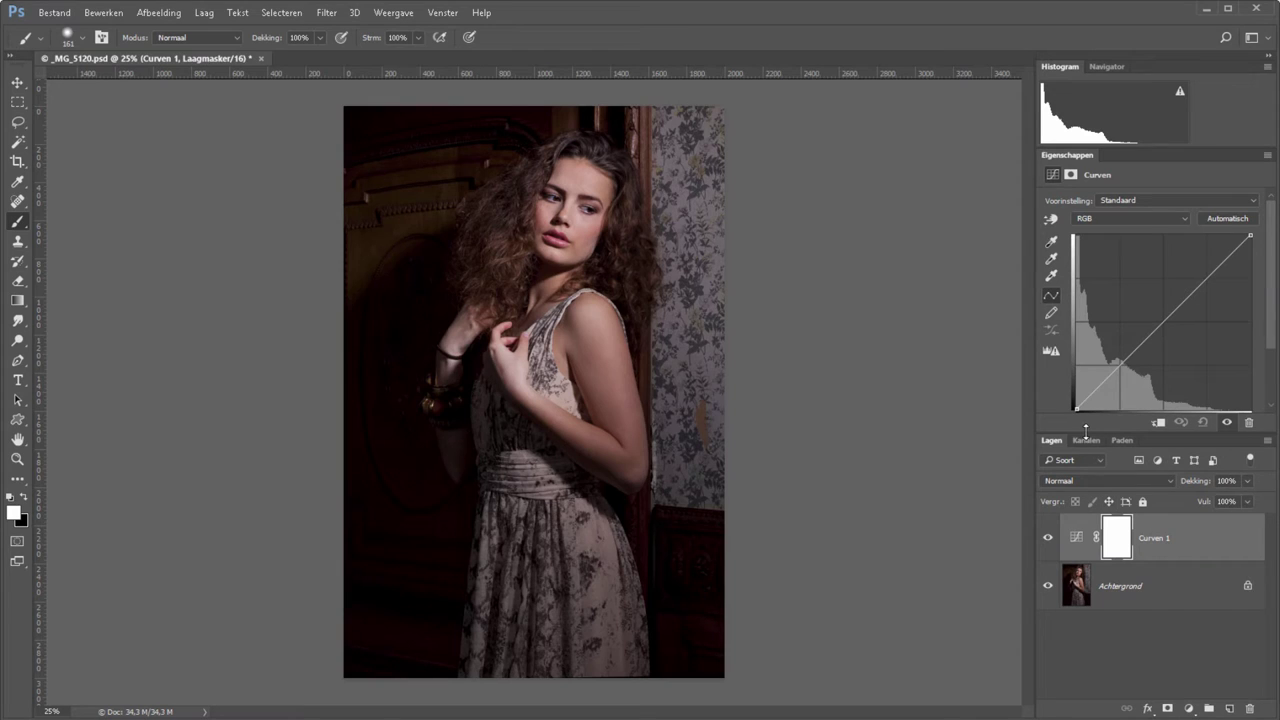
{"action": "left_click_drag", "start_coordinate": [1076, 410], "coordinate": [1086, 409]}
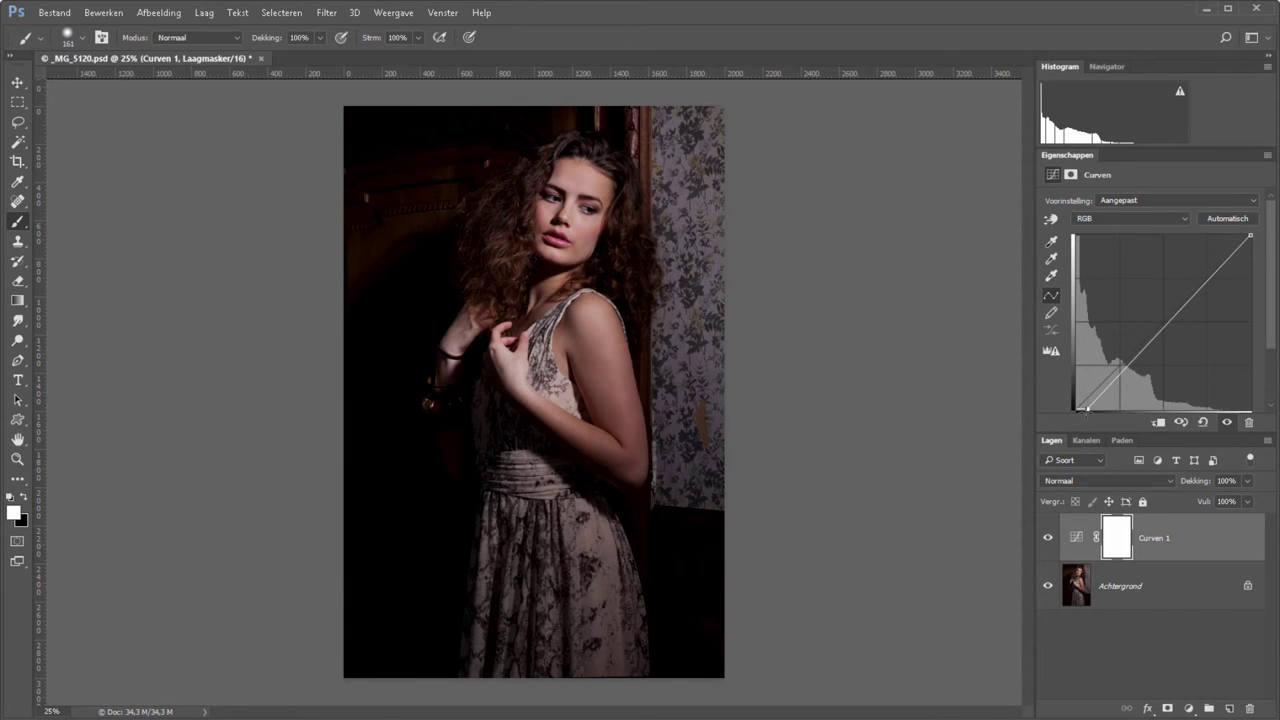
{"action": "left_click_drag", "start_coordinate": [1140, 352], "coordinate": [1140, 340]}
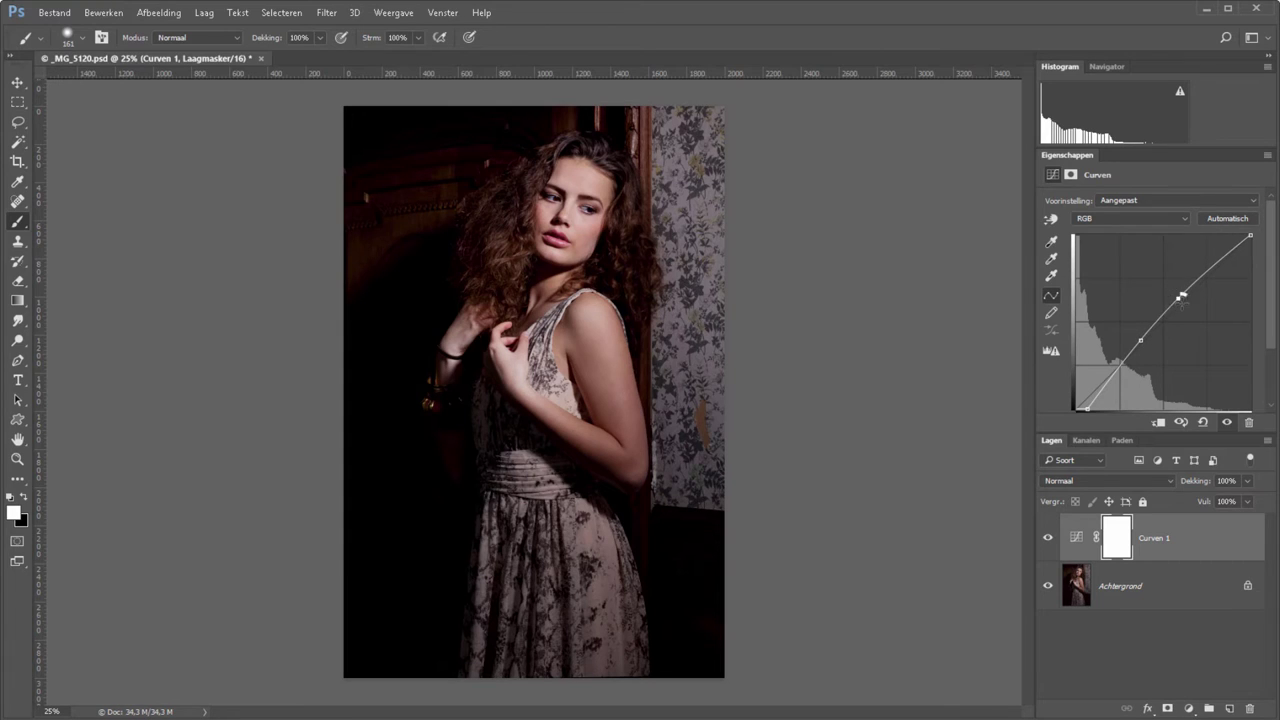
{"action": "left_click", "coordinate": [1181, 300]}
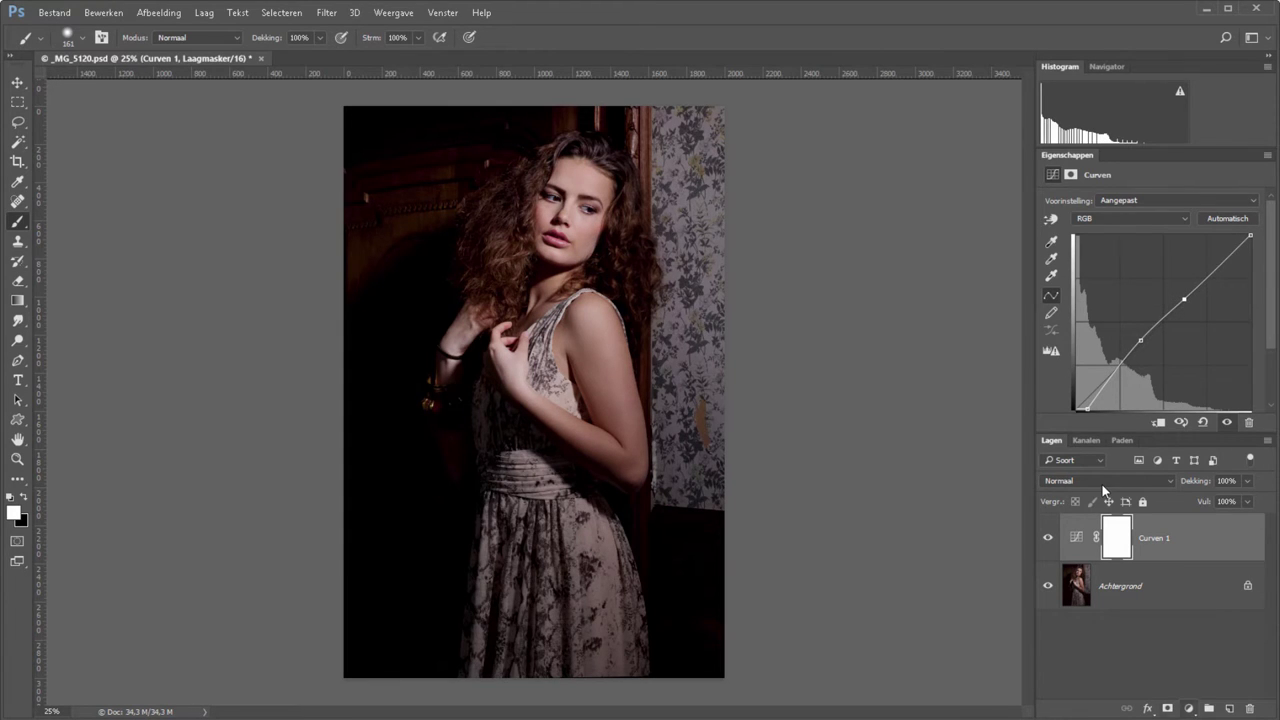
{"action": "left_click", "coordinate": [1188, 708]}
Add a Helderheid/contrast layer with Contrast set to 12
{"action": "left_click", "coordinate": [1185, 436]}
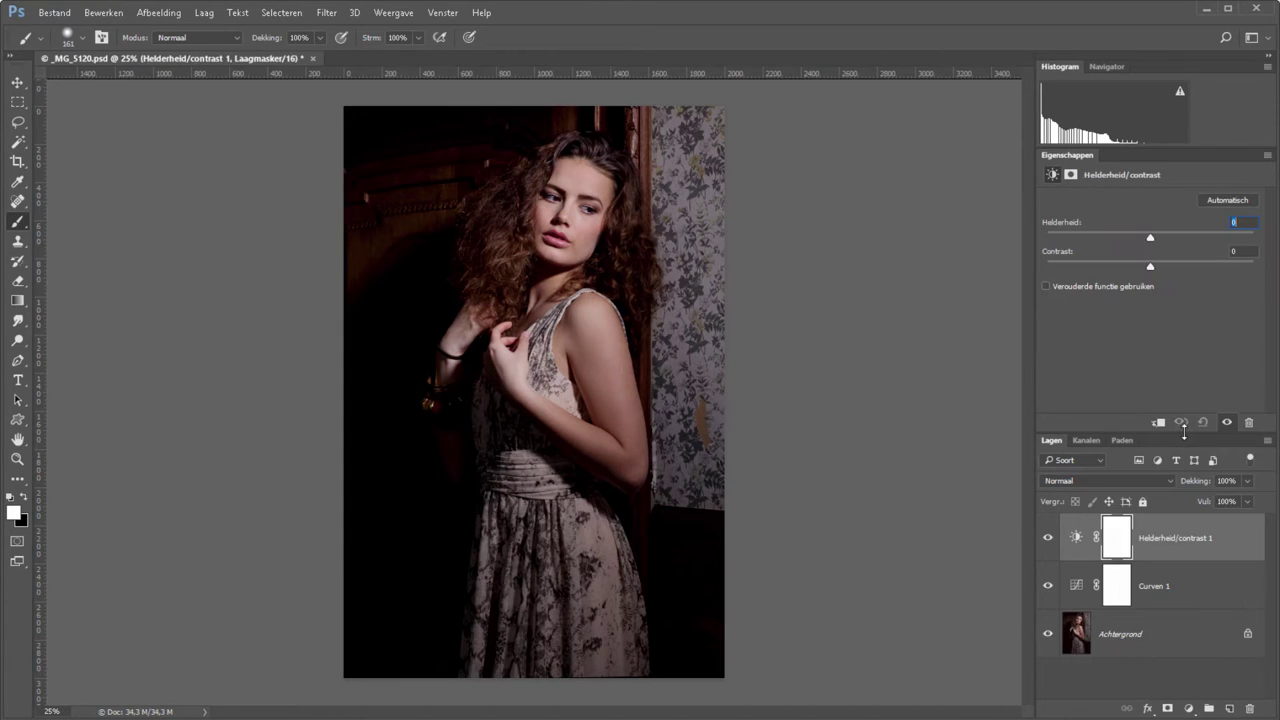
{"action": "left_click_drag", "start_coordinate": [1150, 266], "coordinate": [1163, 266]}
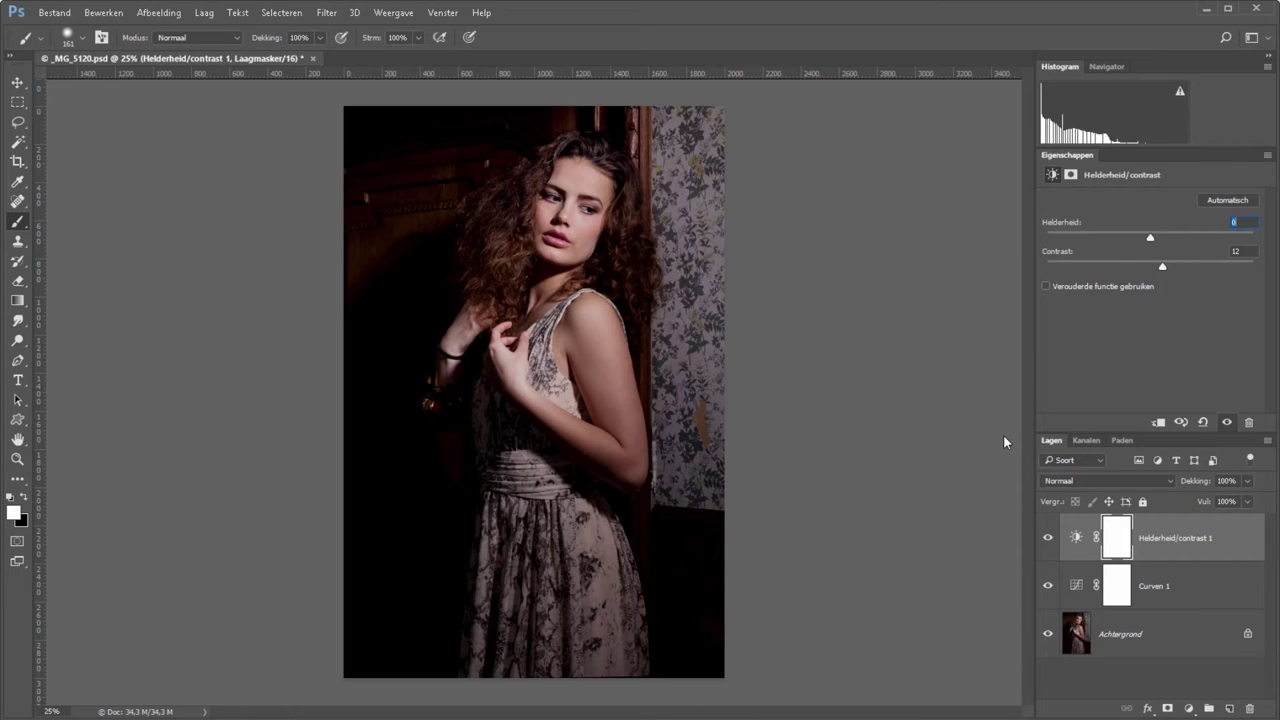
Add a Kleurbalans layer with highlights Rood +30 and Geel/Blauw −36, then invert its mask to black
{"action": "left_click", "coordinate": [1188, 708]}
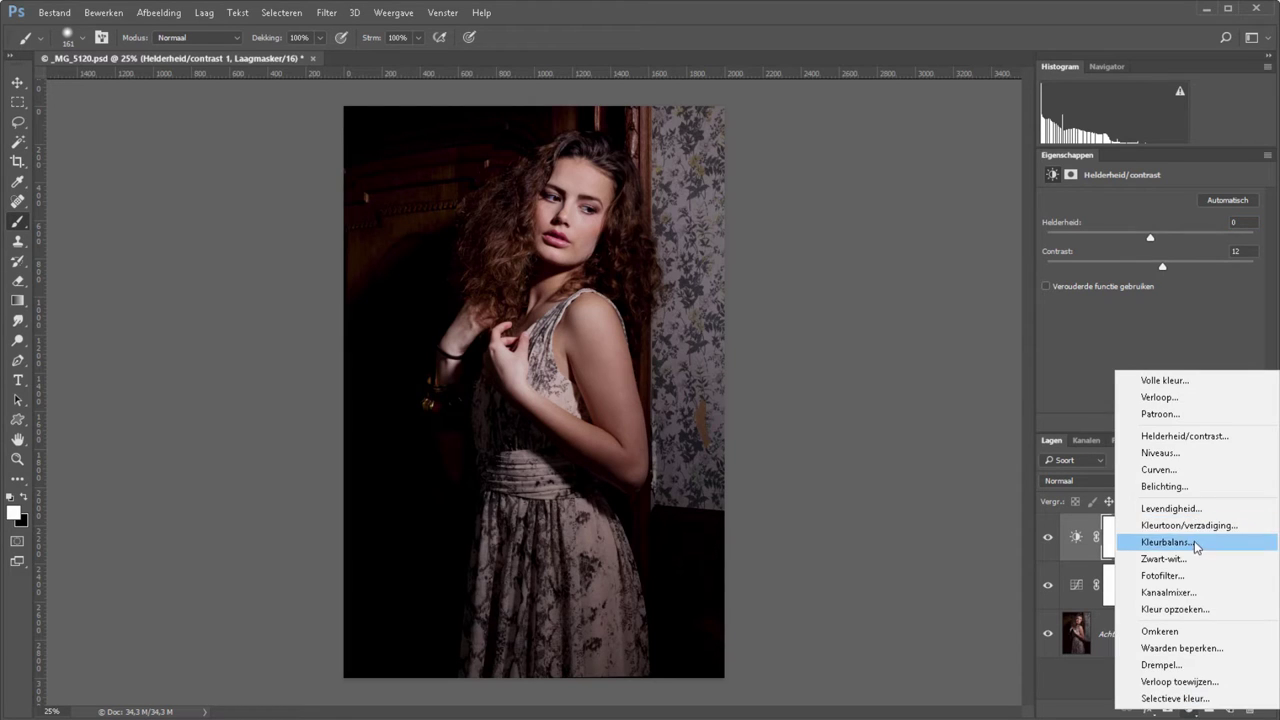
{"action": "left_click", "coordinate": [1165, 542]}
{"action": "left_click", "coordinate": [1106, 200]}
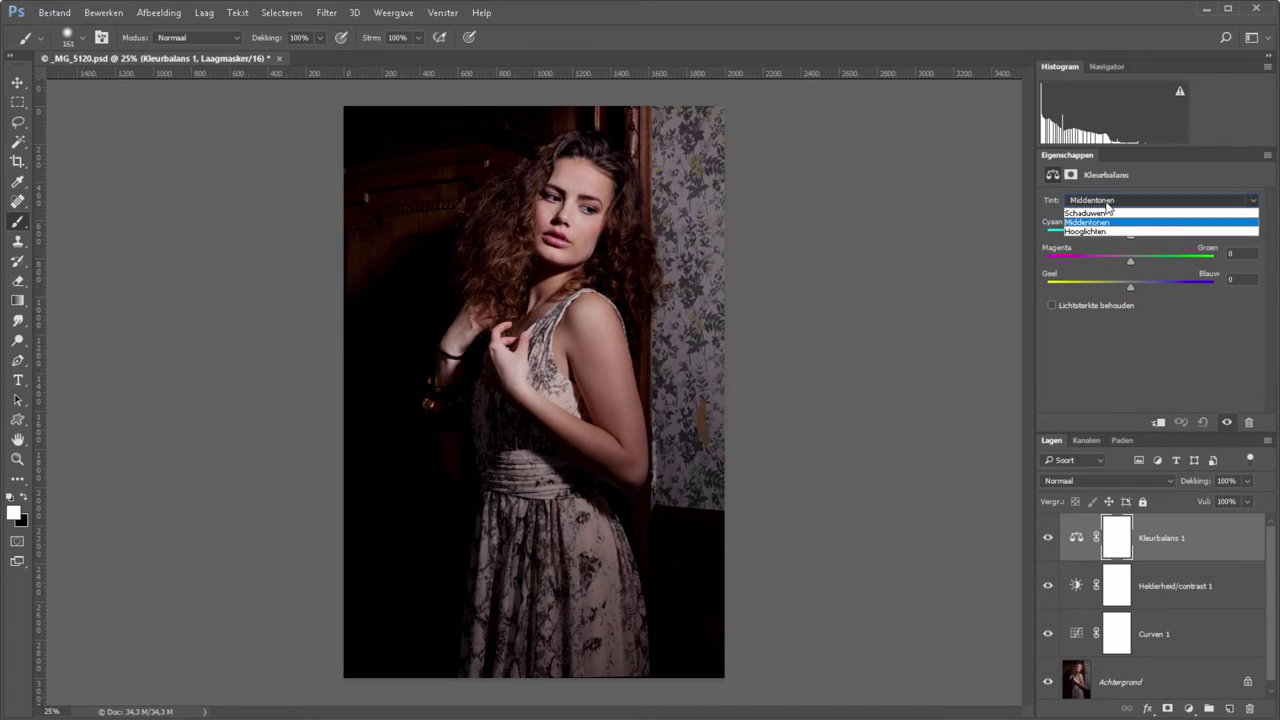
{"action": "left_click", "coordinate": [1108, 230]}
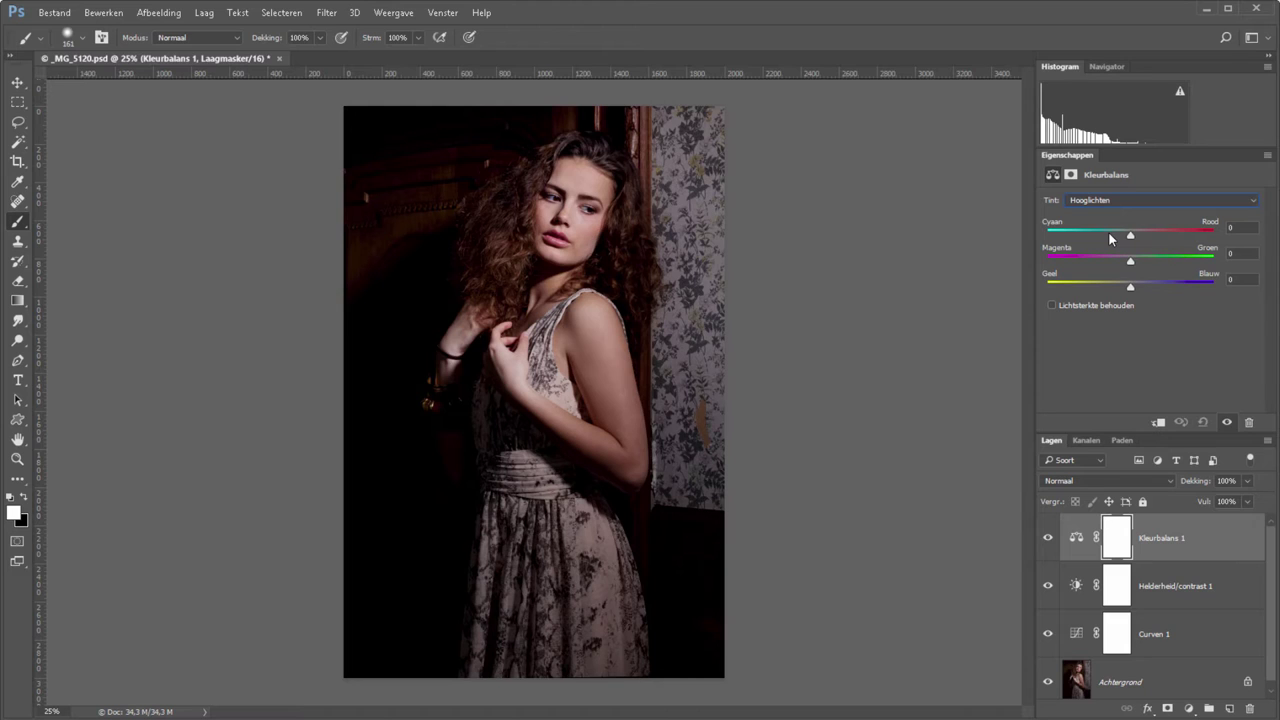
{"action": "left_click_drag", "start_coordinate": [1130, 286], "coordinate": [1100, 286]}
{"action": "left_click_drag", "start_coordinate": [1130, 233], "coordinate": [1154, 233]}
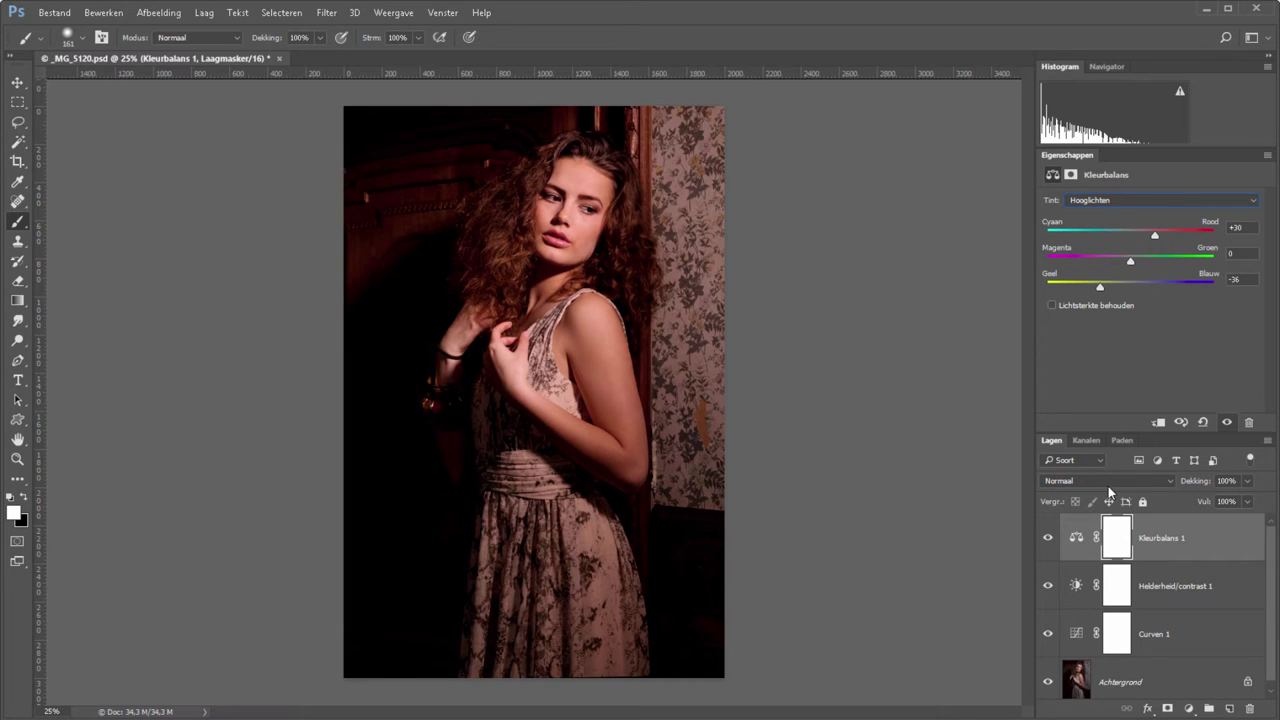
{"action": "left_click", "coordinate": [1124, 542]}
{"action": "key", "text": "ctrl+i"}
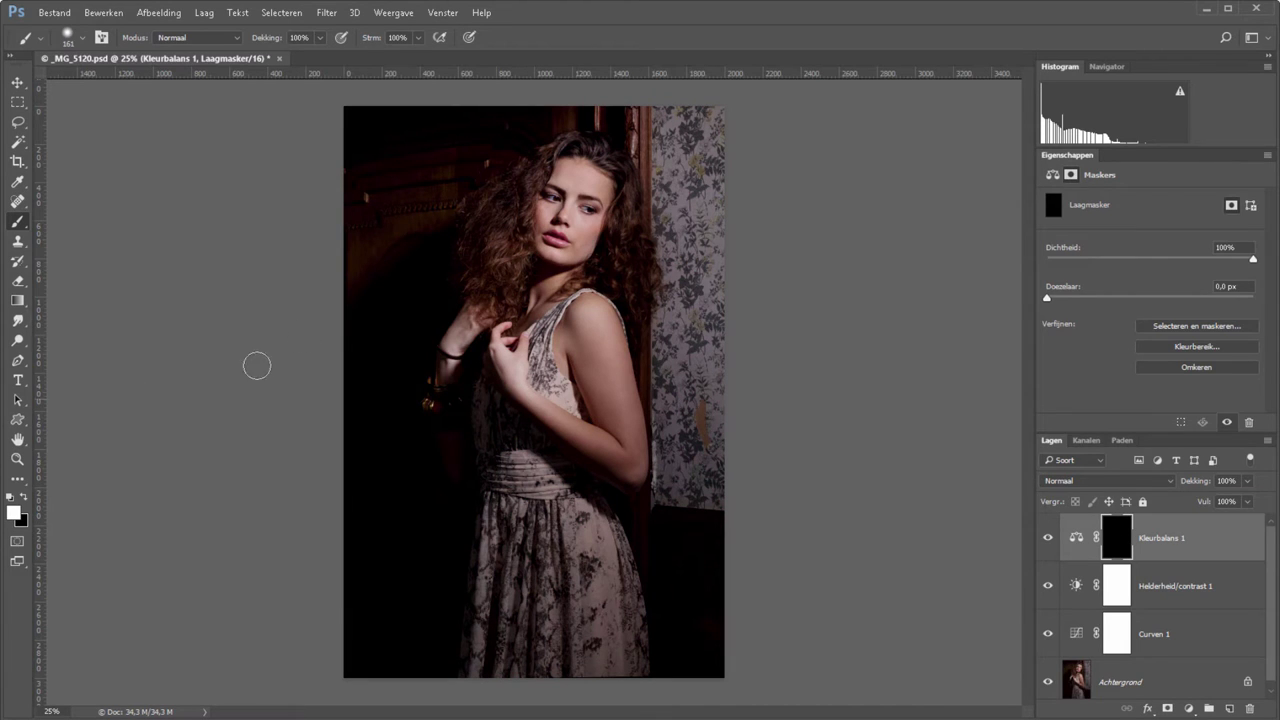
Paint white over the skin with a 259 px brush, then fill the whole mask white
{"action": "right_click", "coordinate": [577, 207]}
{"action": "type", "text": "259"}
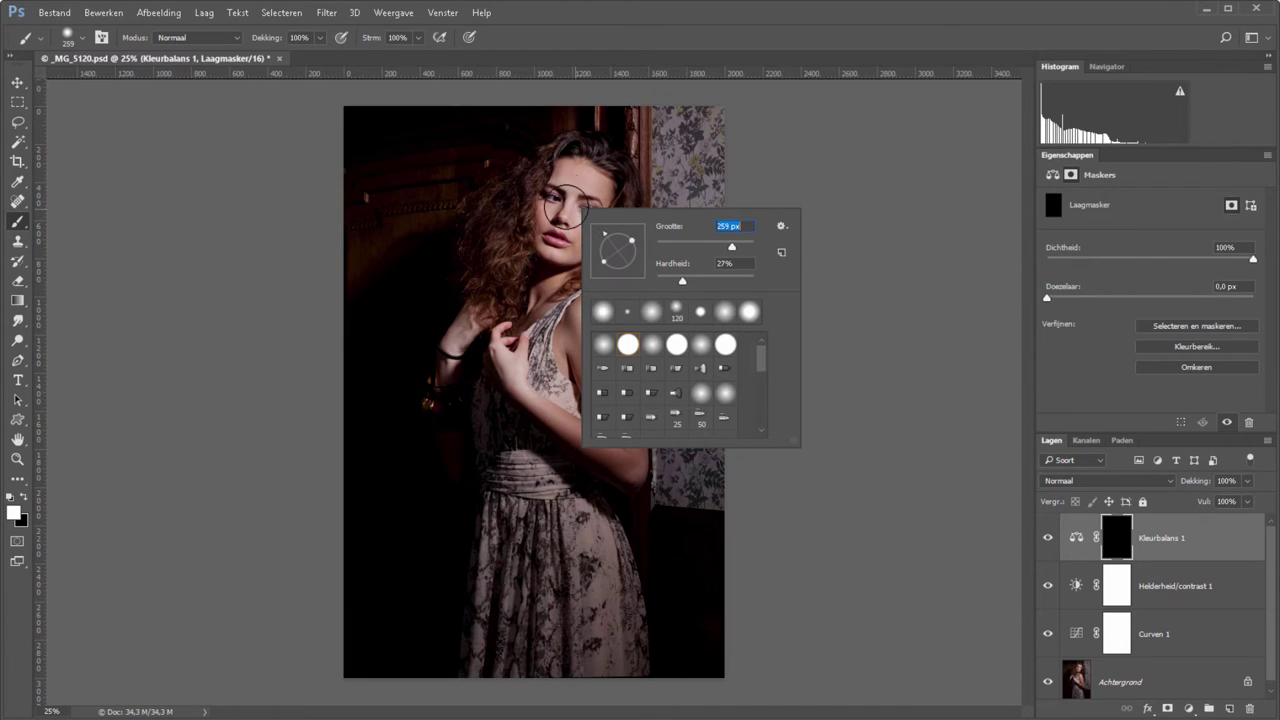
{"action": "key", "text": "Return"}
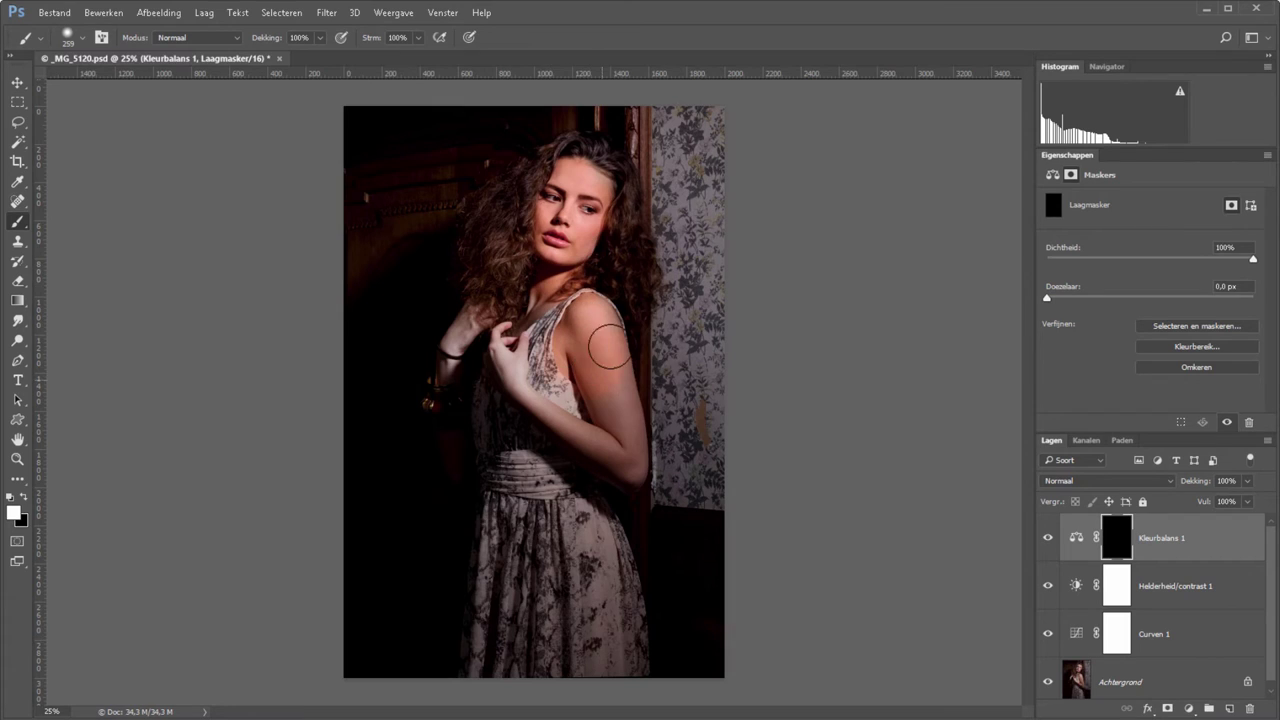
{"action": "left_click_drag", "start_coordinate": [588, 322], "coordinate": [558, 289]}
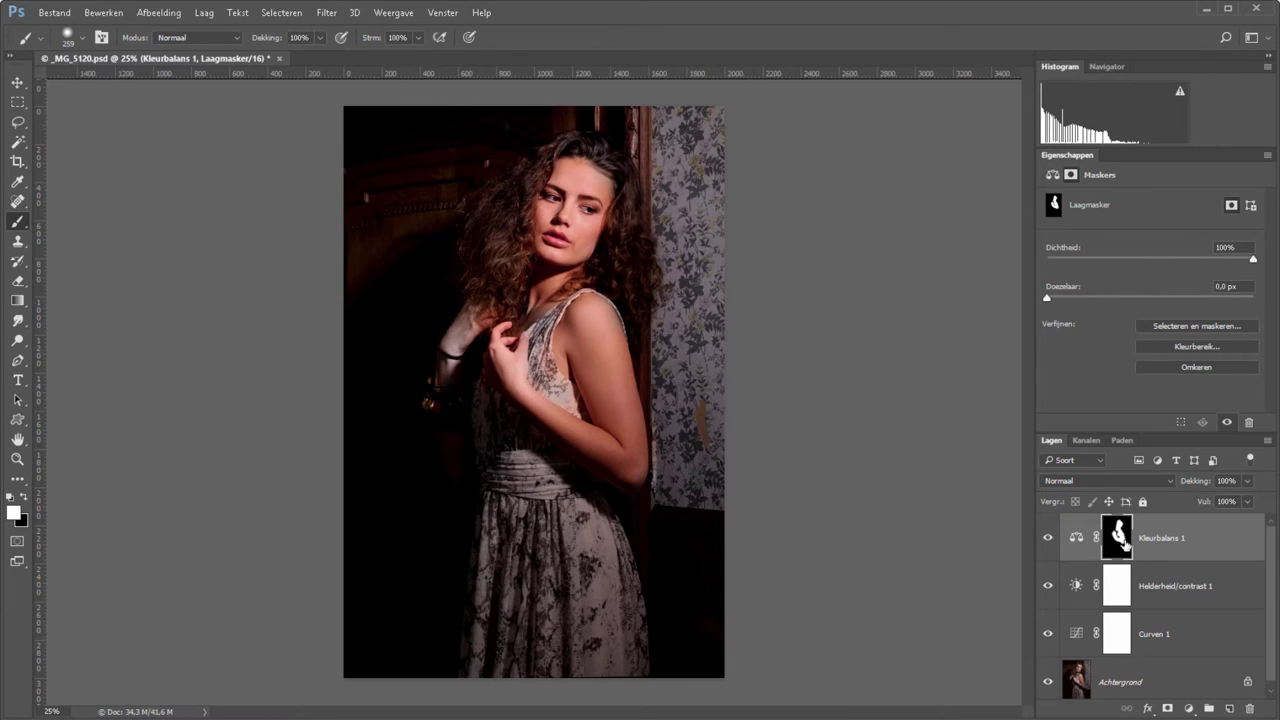
{"action": "key", "text": "alt+BackSpace"}
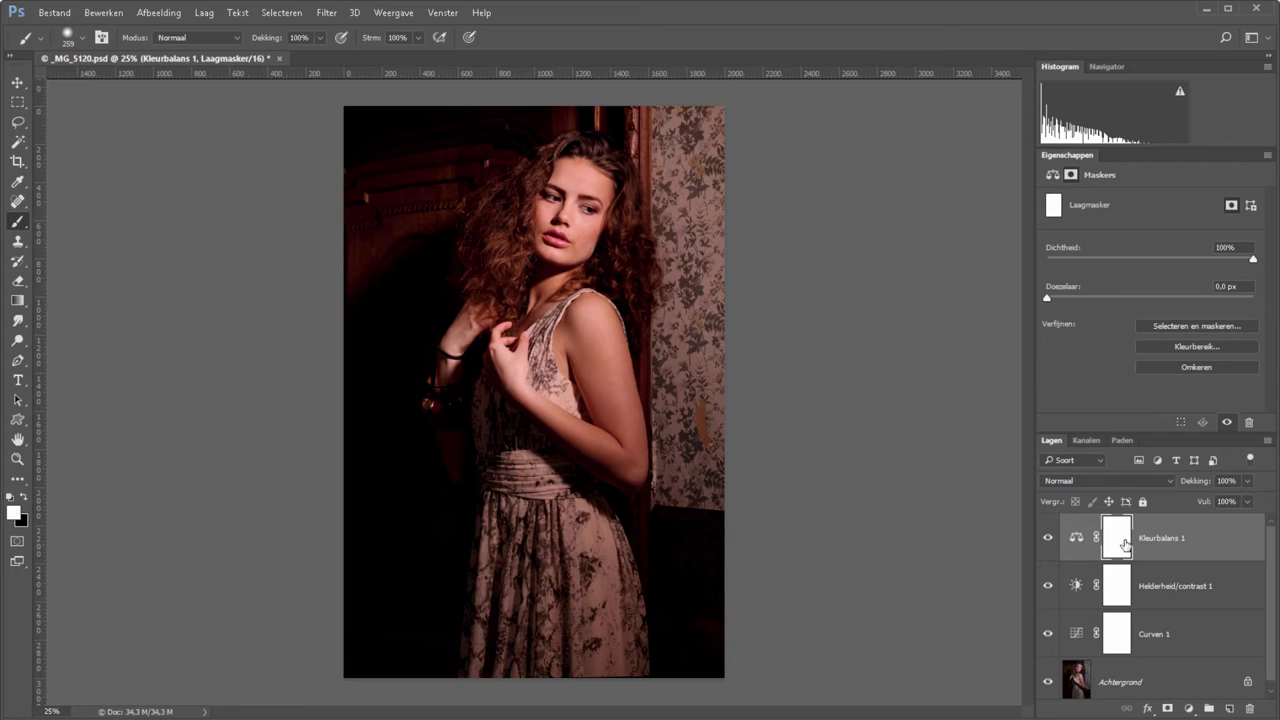
{"action": "left_click", "coordinate": [1188, 708]}
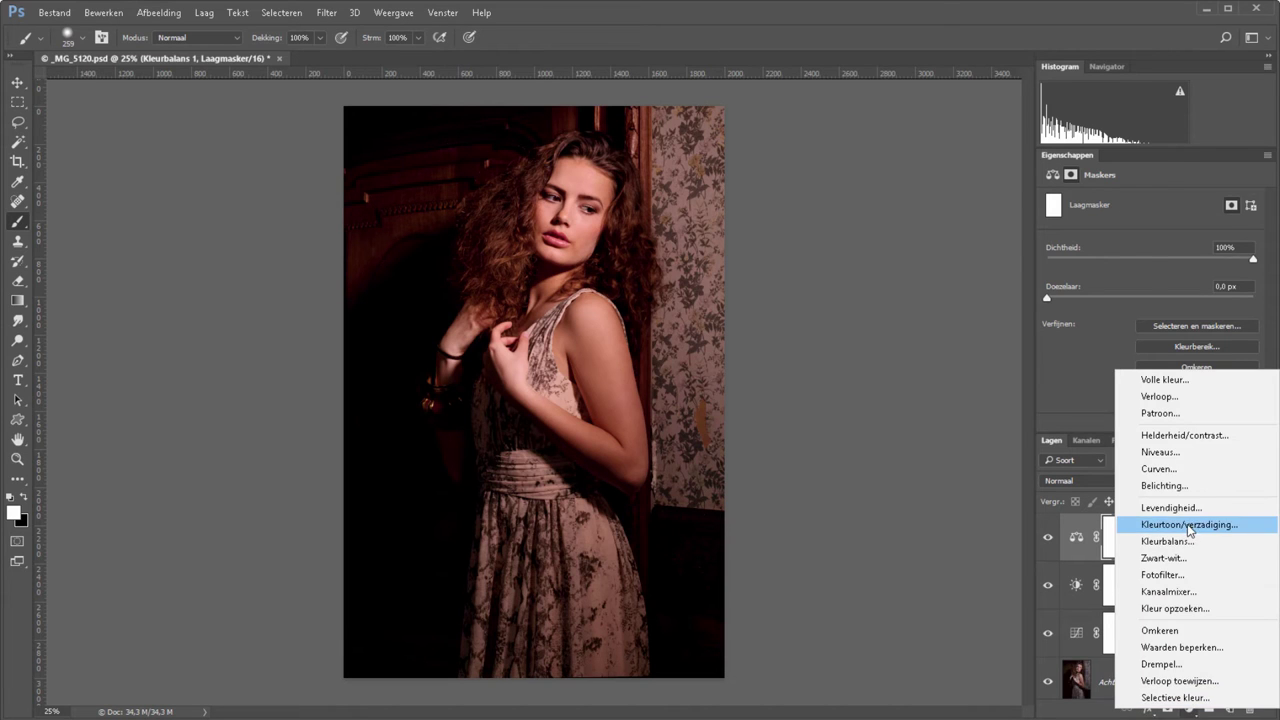
{"action": "left_click", "coordinate": [1190, 526]}
{"action": "left_click_drag", "start_coordinate": [1150, 284], "coordinate": [1031, 276]}
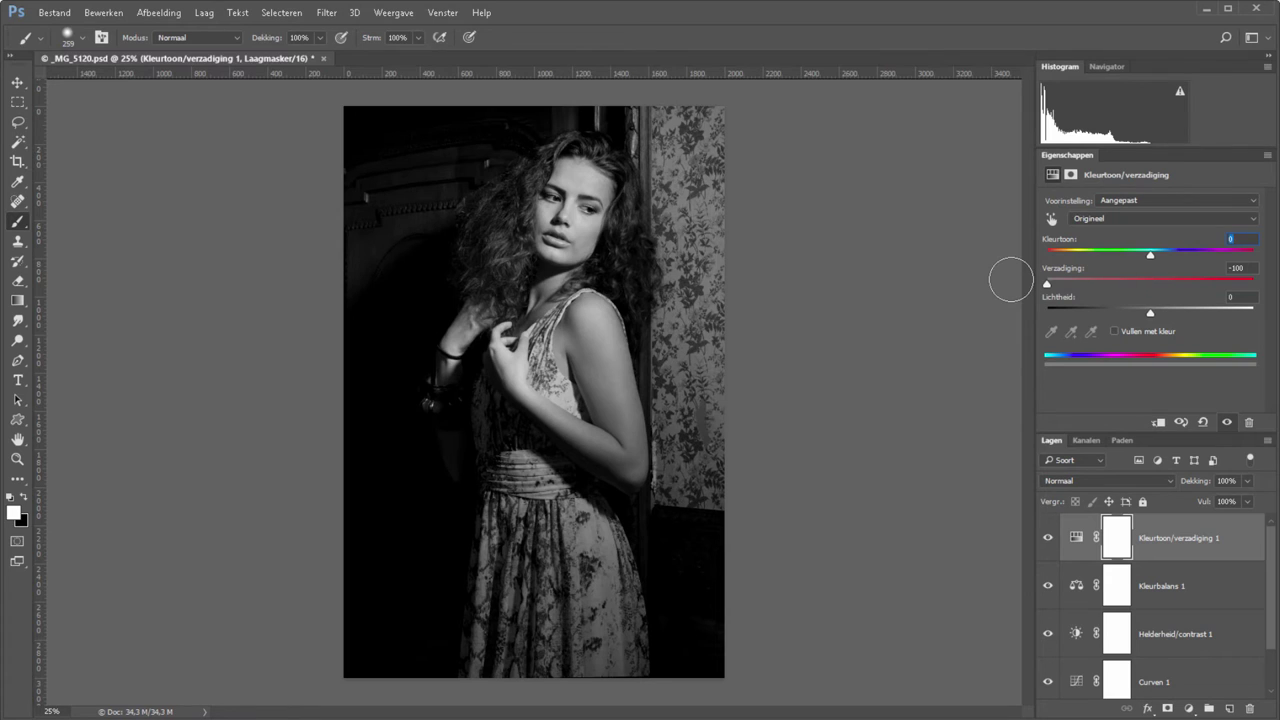
{"action": "left_click_drag", "start_coordinate": [1180, 538], "coordinate": [1248, 708]}
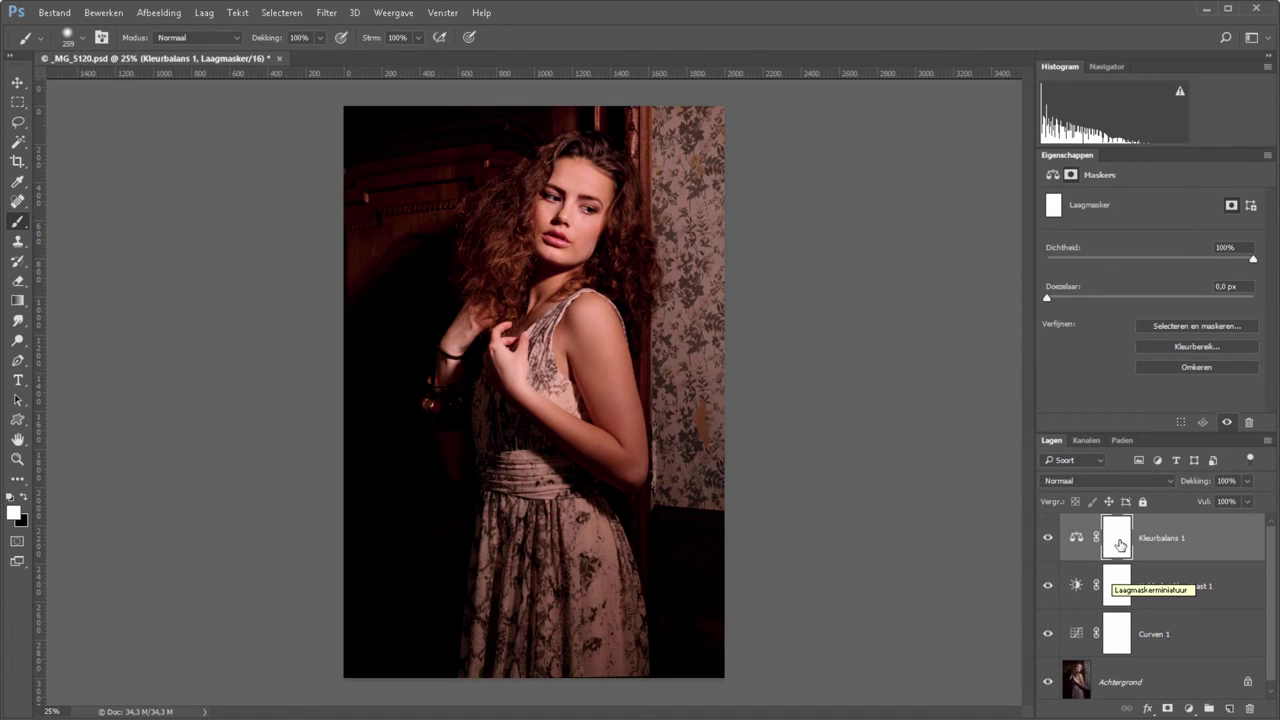
Apply the merged RGB image to the Kleurbalans 1 mask using Vermenigvuldigen blending
{"action": "left_click", "coordinate": [153, 15]}
{"action": "left_click", "coordinate": [291, 234]}
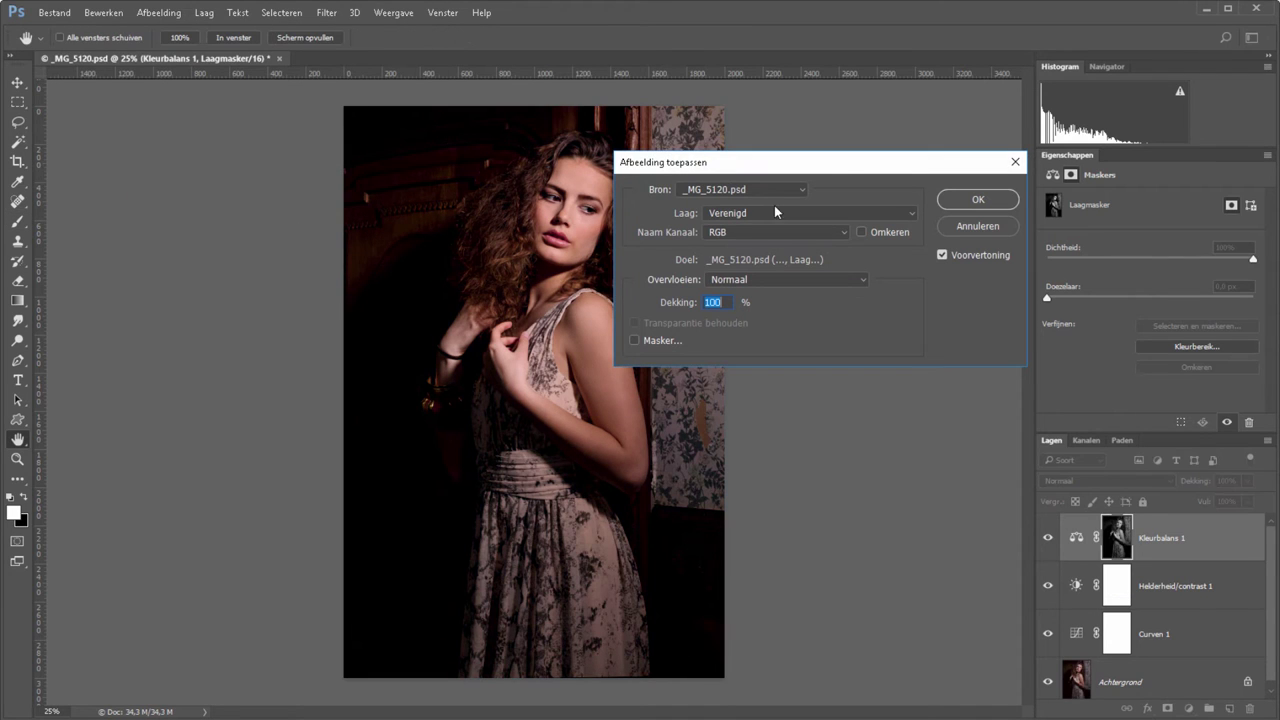
{"action": "left_click_drag", "start_coordinate": [848, 167], "coordinate": [808, 456]}
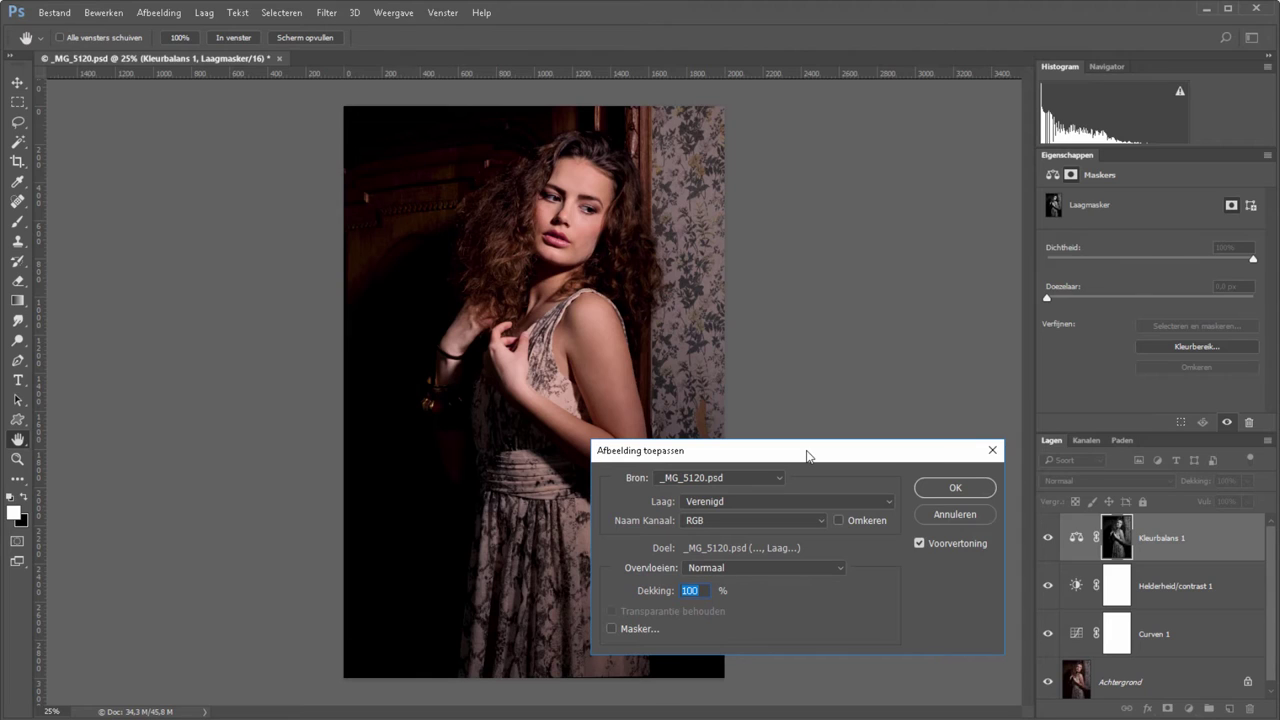
{"action": "left_click", "coordinate": [762, 502]}
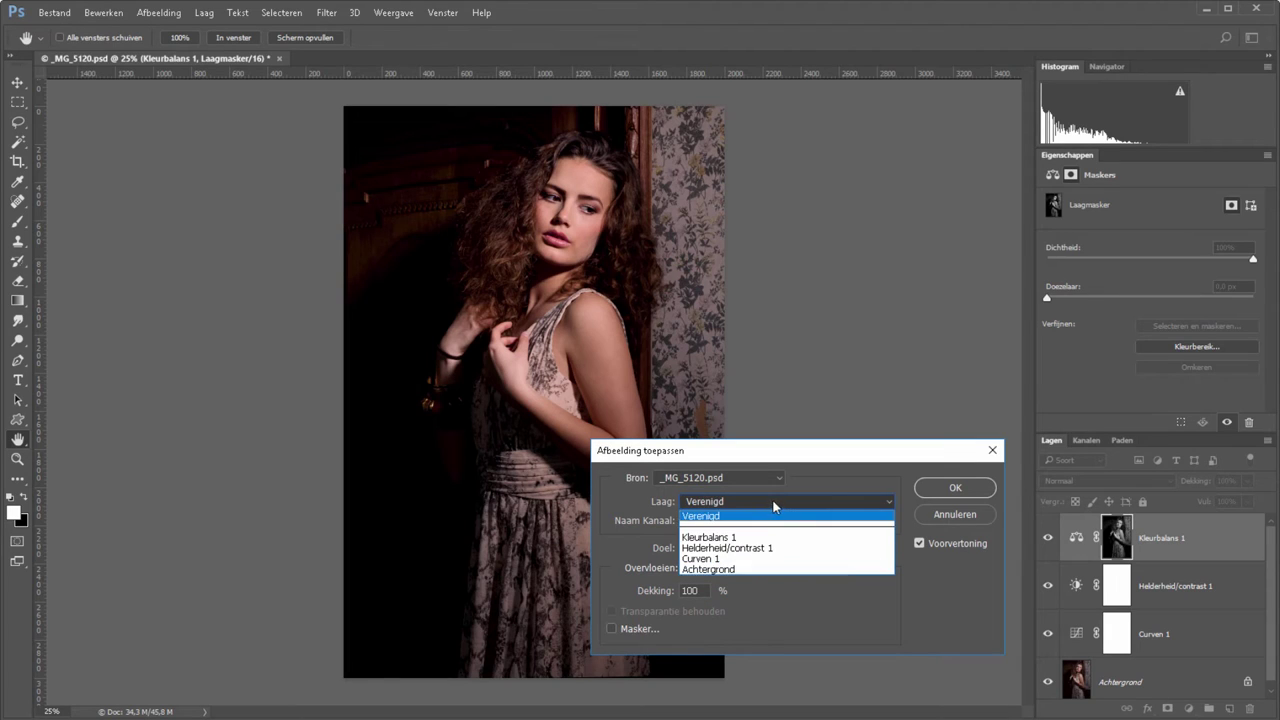
{"action": "left_click", "coordinate": [771, 515]}
{"action": "left_click", "coordinate": [765, 518]}
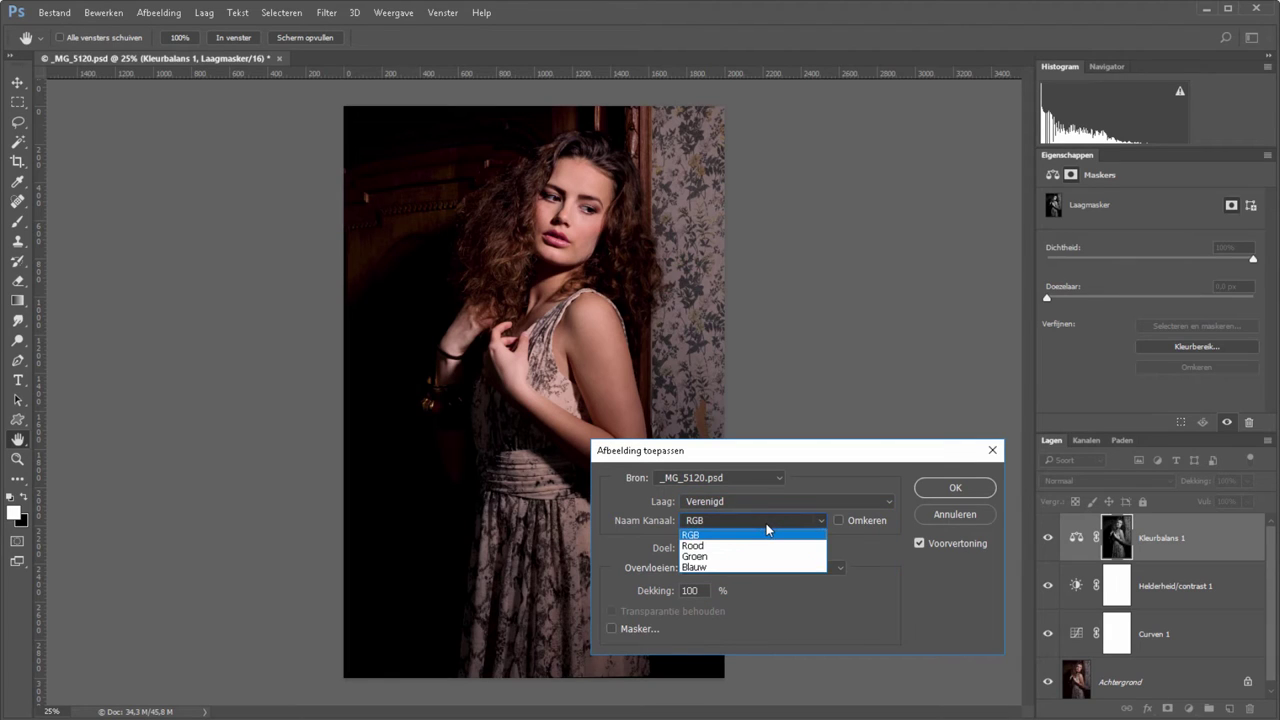
{"action": "left_click", "coordinate": [767, 521]}
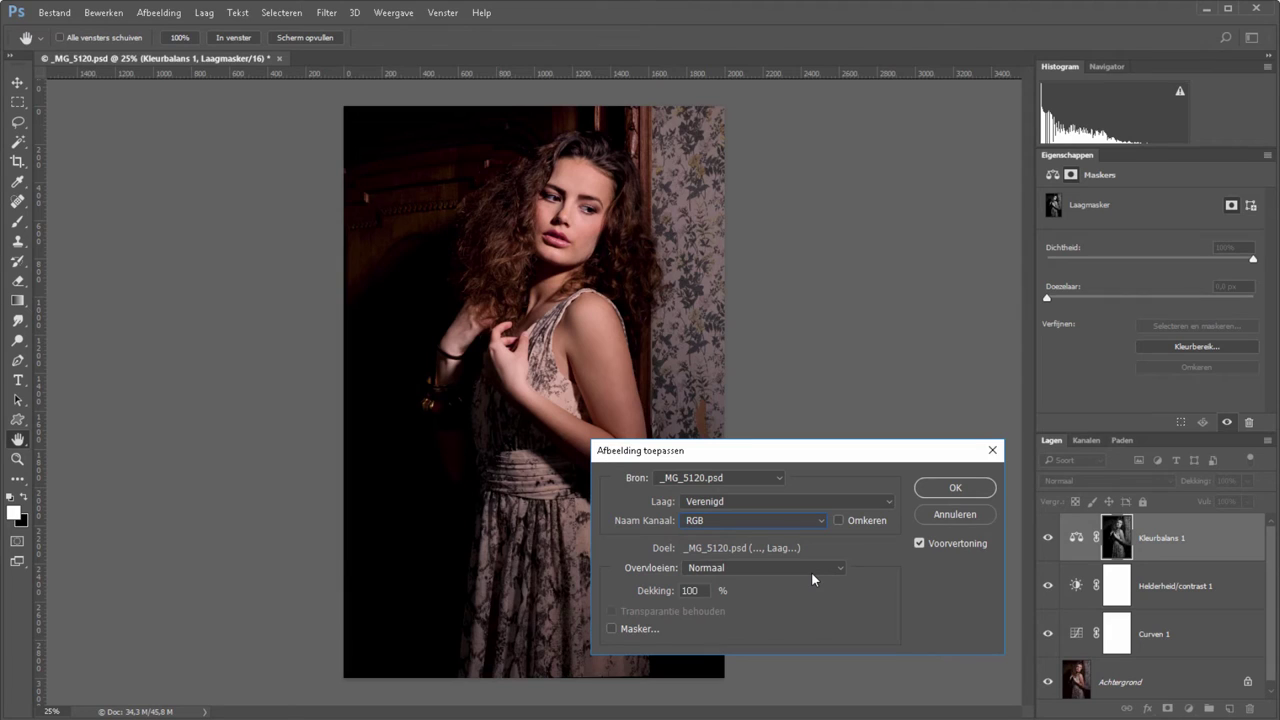
{"action": "left_click", "coordinate": [839, 519]}
{"action": "left_click", "coordinate": [776, 568]}
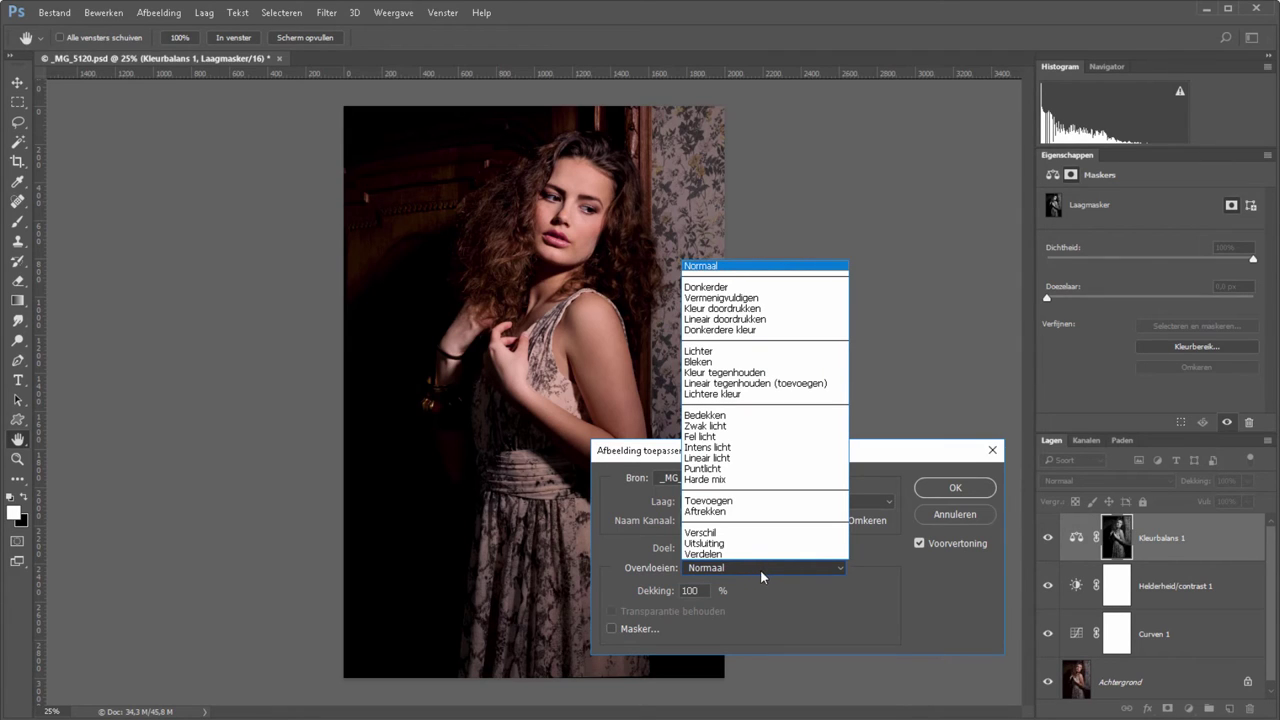
{"action": "left_click", "coordinate": [708, 298]}
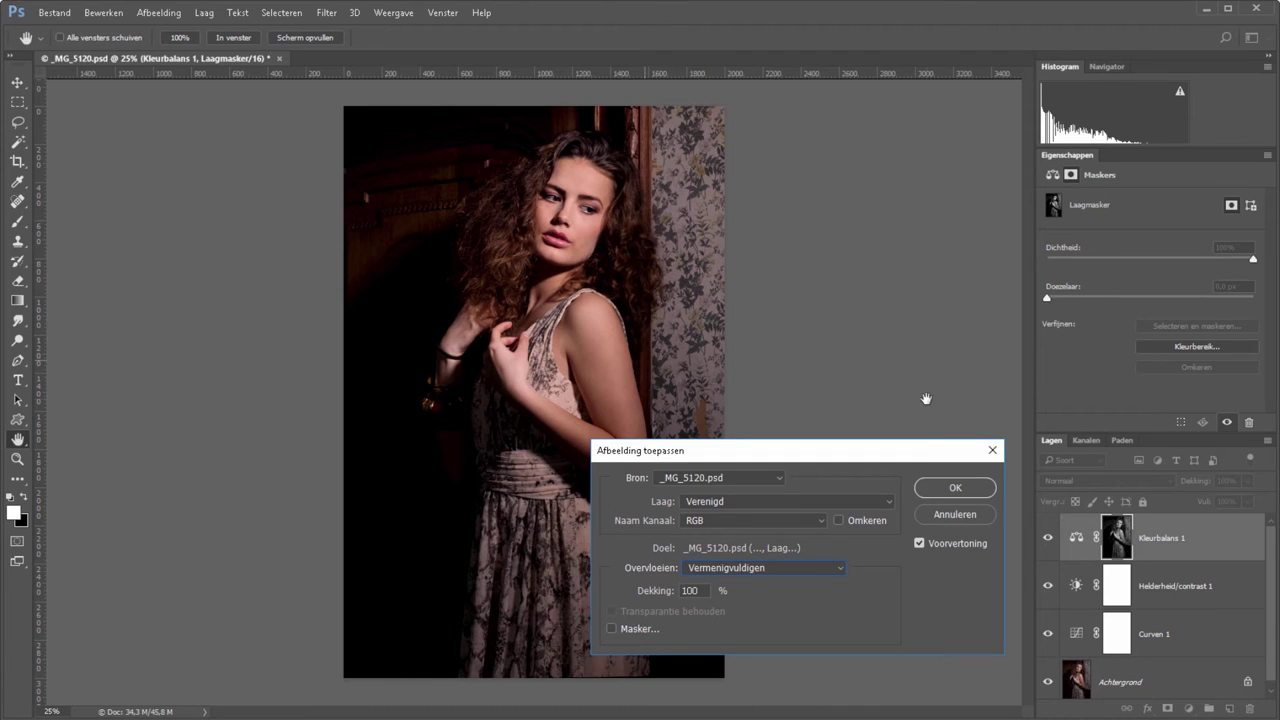
{"action": "left_click", "coordinate": [978, 490]}
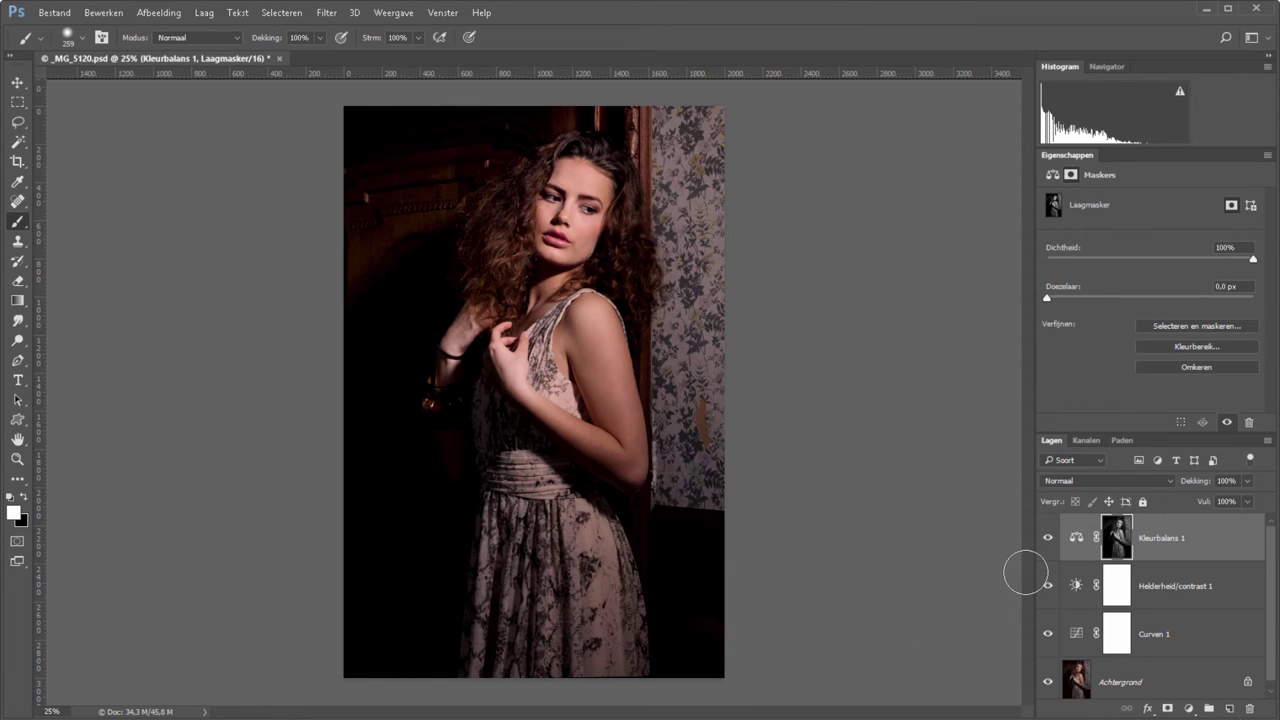
Alt-click the Kleurbalans 1 mask thumbnail to display the mask alone
{"action": "left_click", "coordinate": [1117, 540], "text": "alt"}
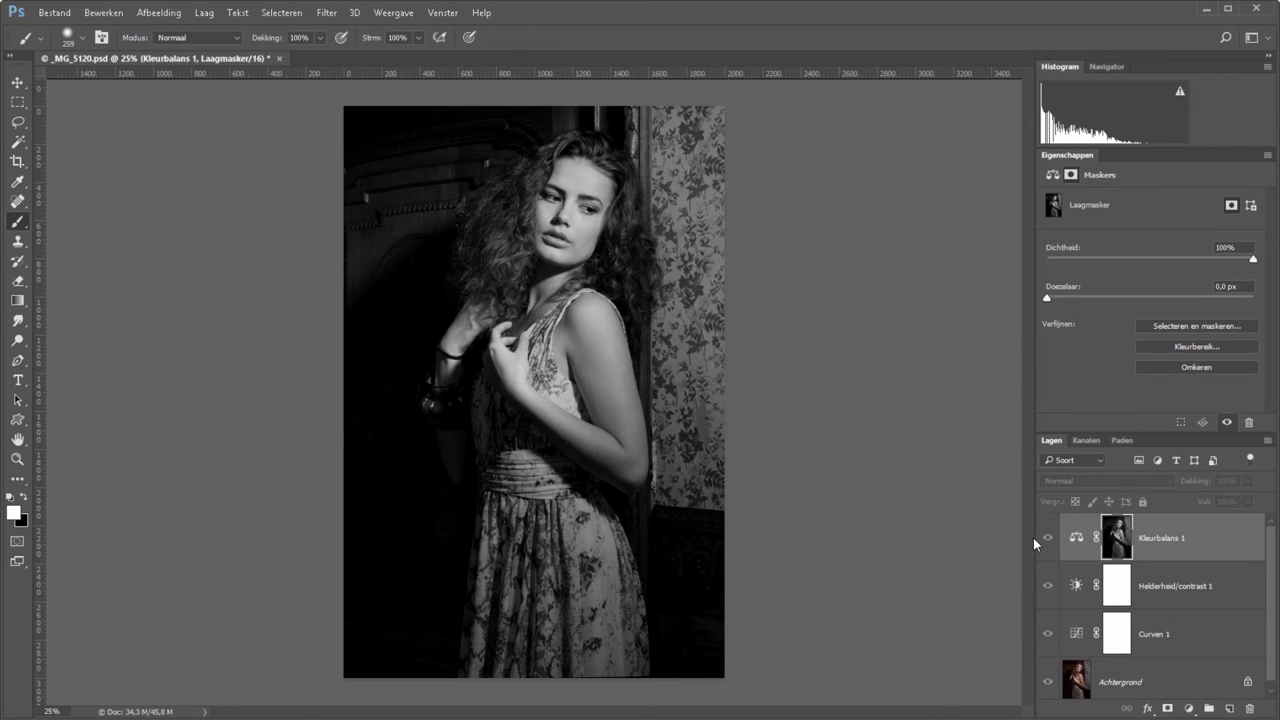
Apply Levels to the mask with input black at 69 and white at 164
{"action": "key", "text": "ctrl+l"}
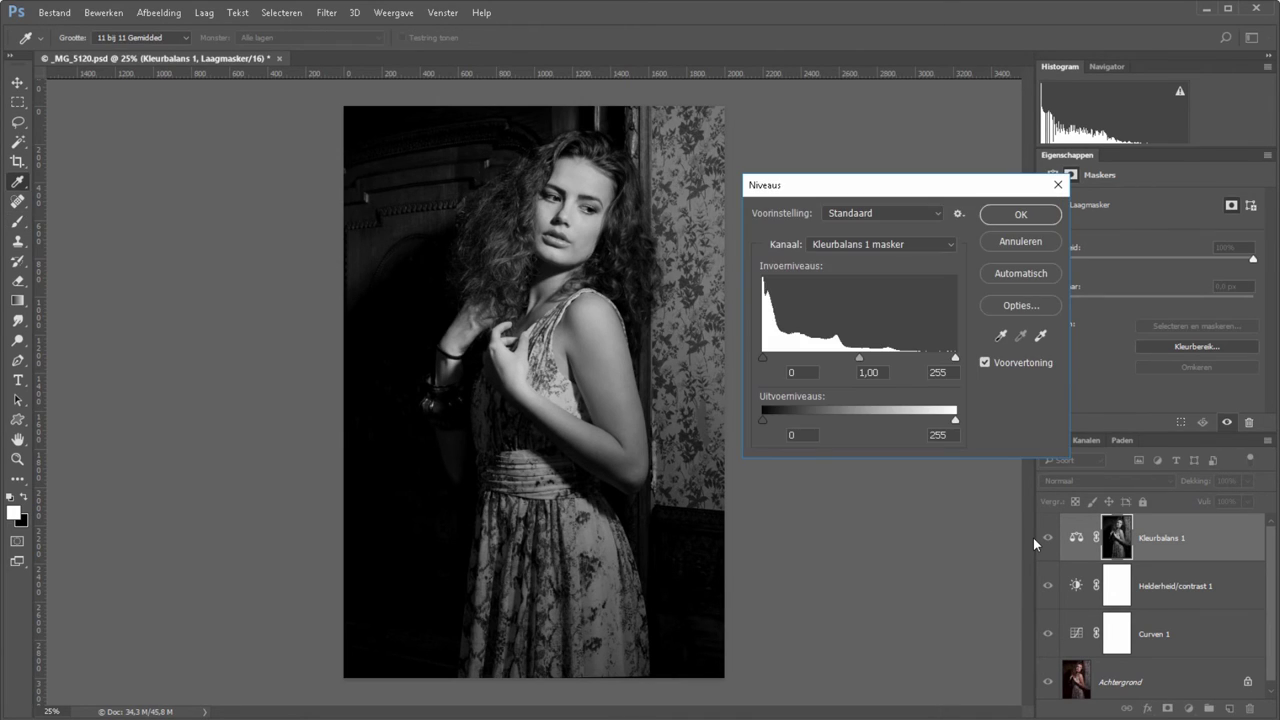
{"action": "left_click_drag", "start_coordinate": [955, 357], "coordinate": [887, 357]}
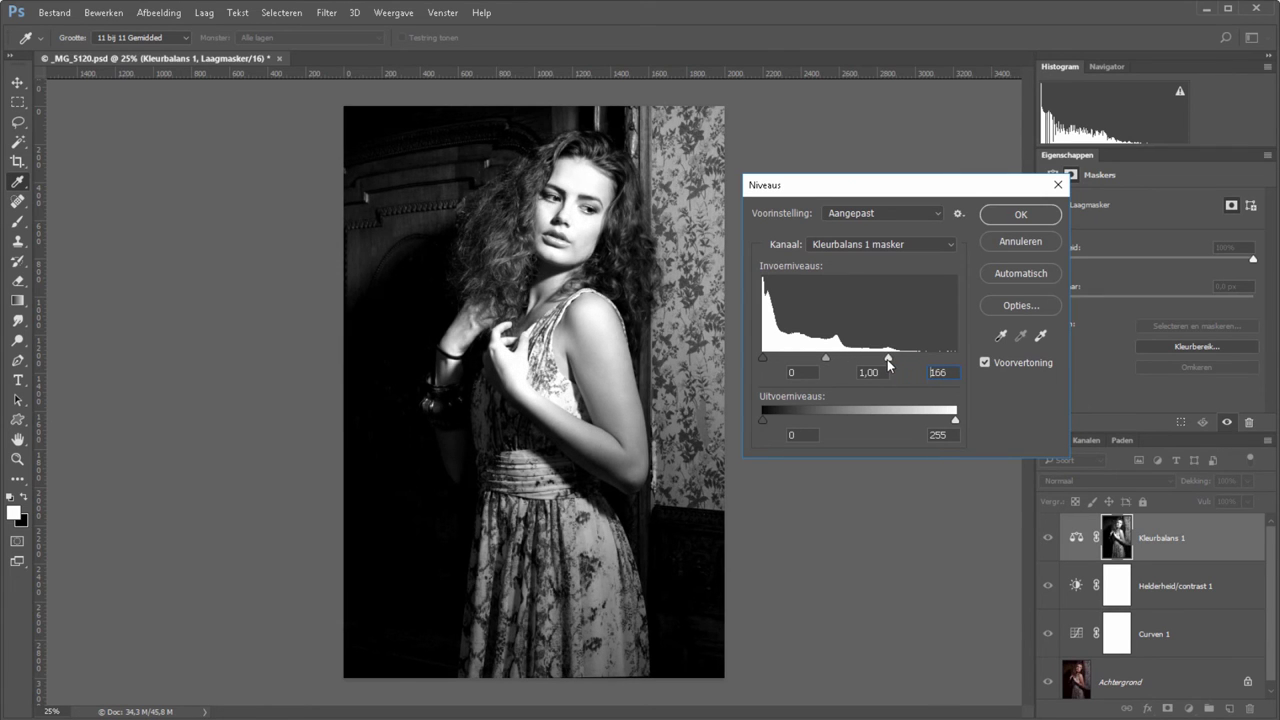
{"action": "left_click_drag", "start_coordinate": [764, 357], "coordinate": [814, 357]}
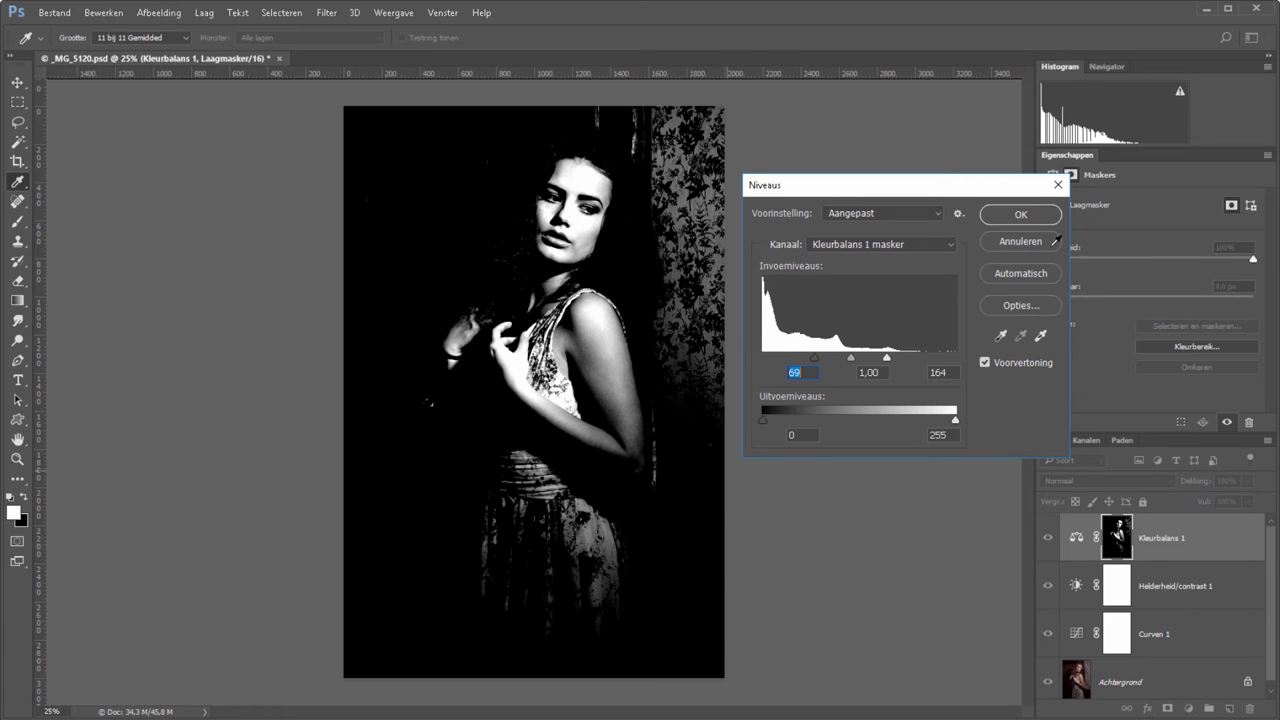
{"action": "left_click", "coordinate": [1036, 218]}
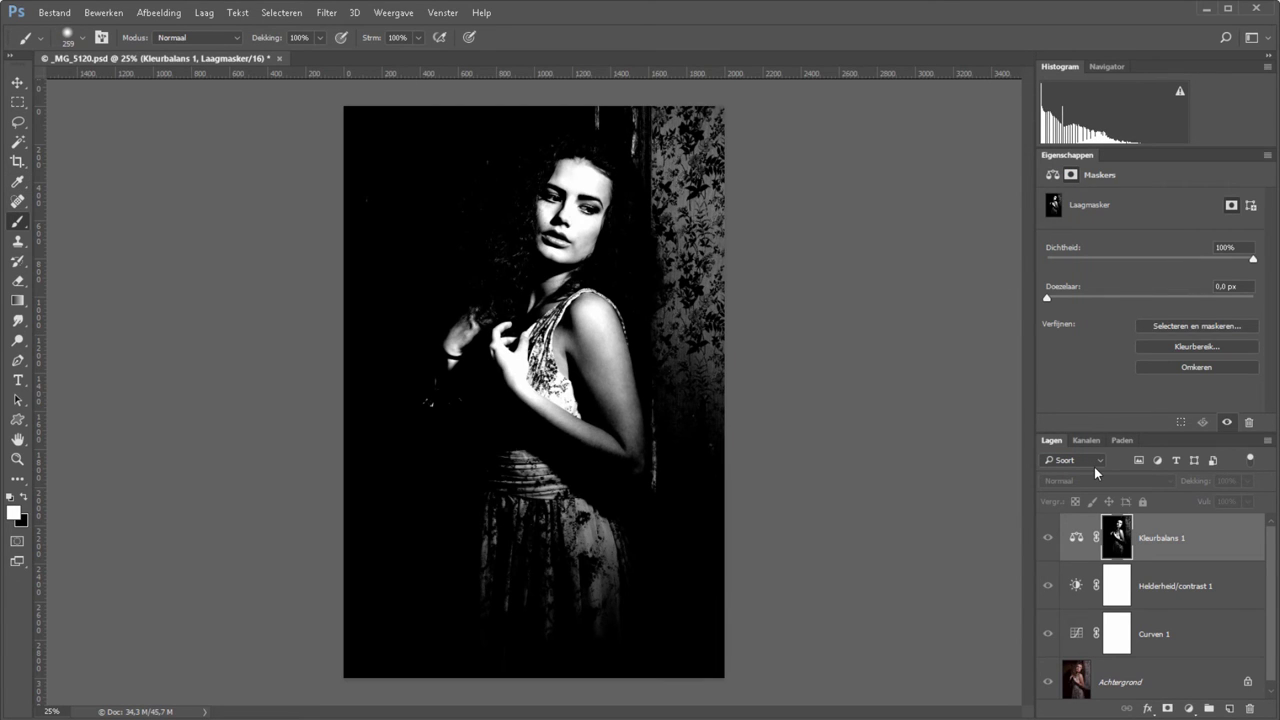
Return to the colour view and toggle Kleurbalans 1 visibility to compare the toning
{"action": "left_click", "coordinate": [1048, 539]}
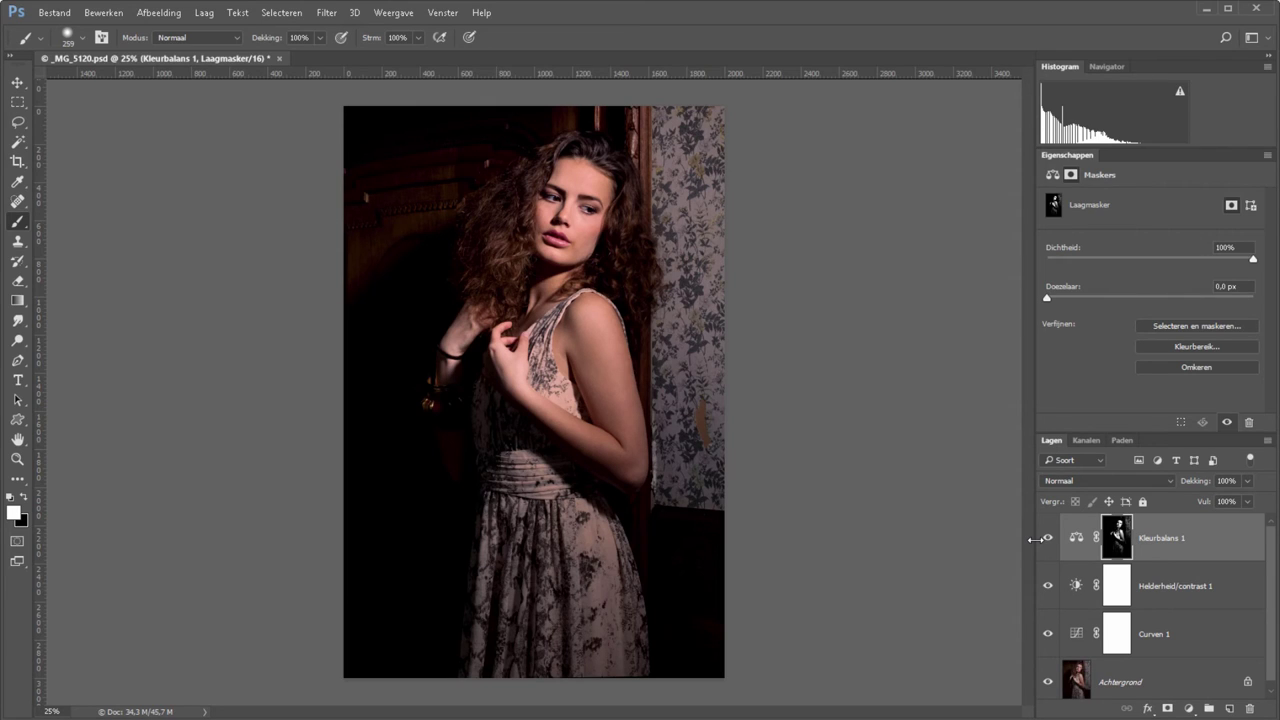
{"action": "left_click", "coordinate": [1048, 539]}
{"action": "left_click", "coordinate": [1048, 539]}
{"action": "left_click", "coordinate": [1048, 541]}
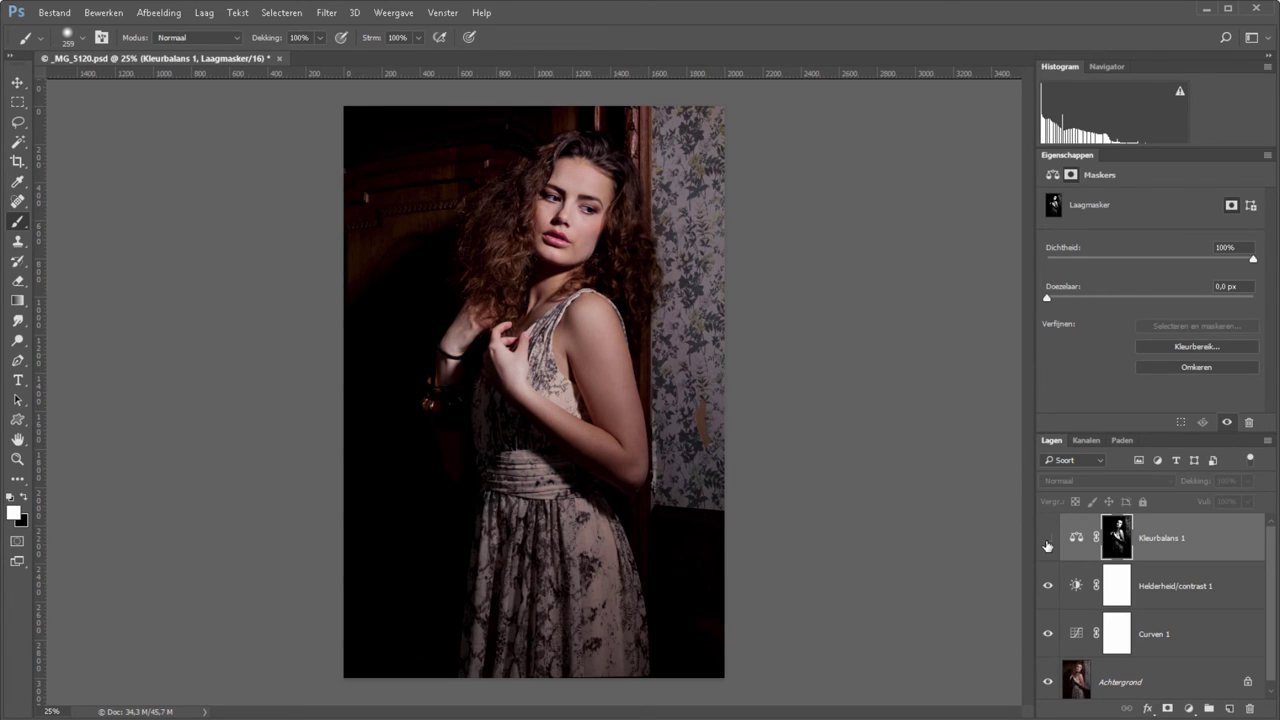
{"action": "left_click", "coordinate": [1048, 541]}
{"action": "left_click", "coordinate": [1048, 541]}
Feather the Kleurbalans 1 mask by 3,1 px and paint the wallpaper black on it
{"action": "left_click", "coordinate": [1048, 546]}
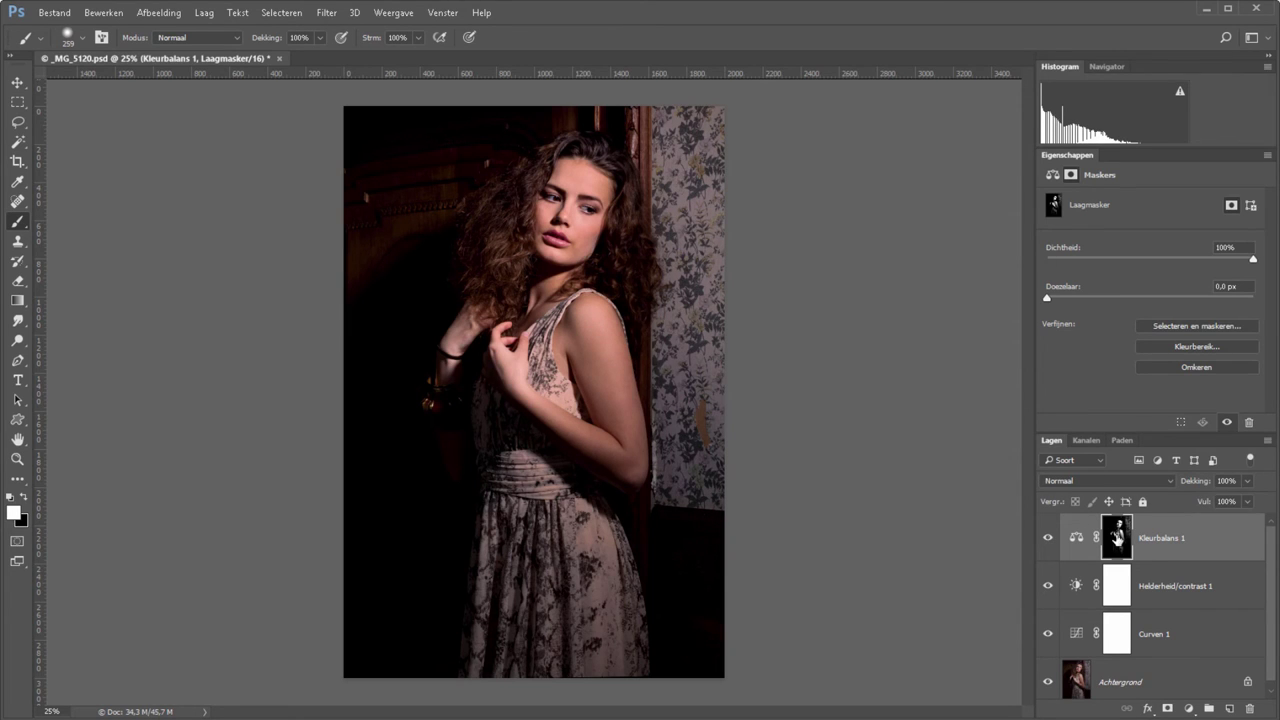
{"action": "left_click", "coordinate": [1117, 540], "text": "alt"}
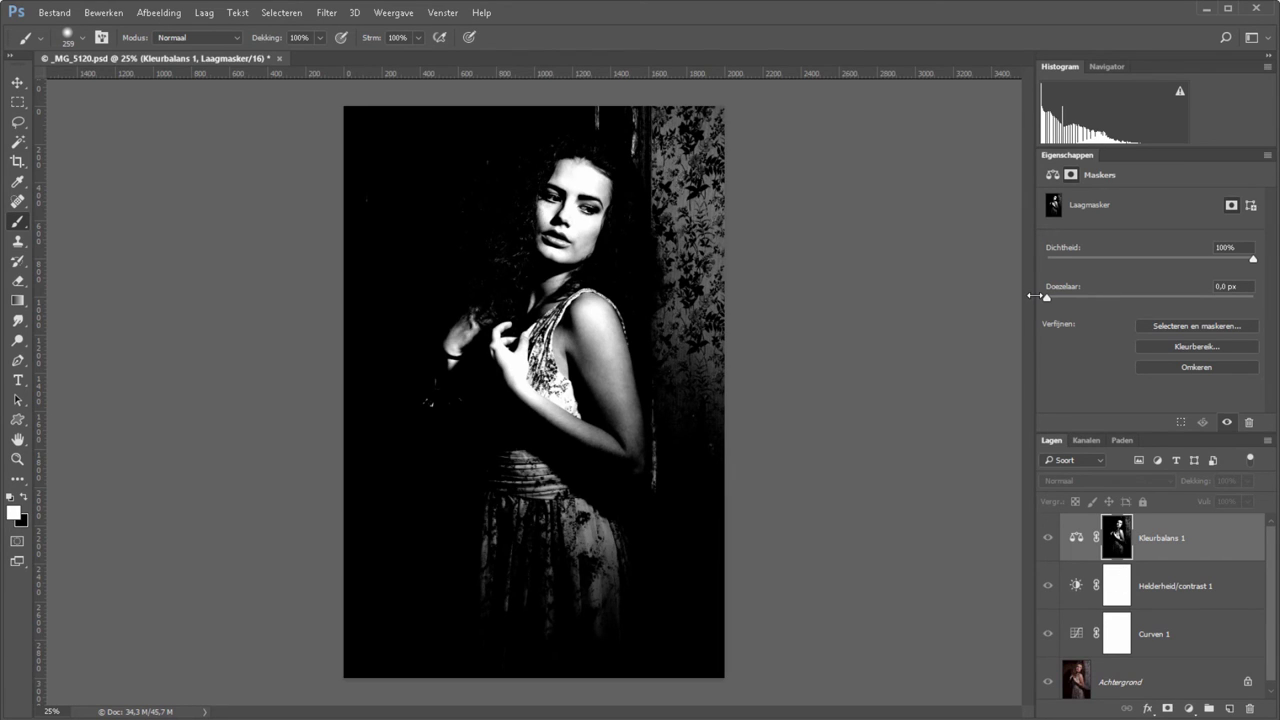
{"action": "left_click_drag", "start_coordinate": [1046, 297], "coordinate": [1081, 299]}
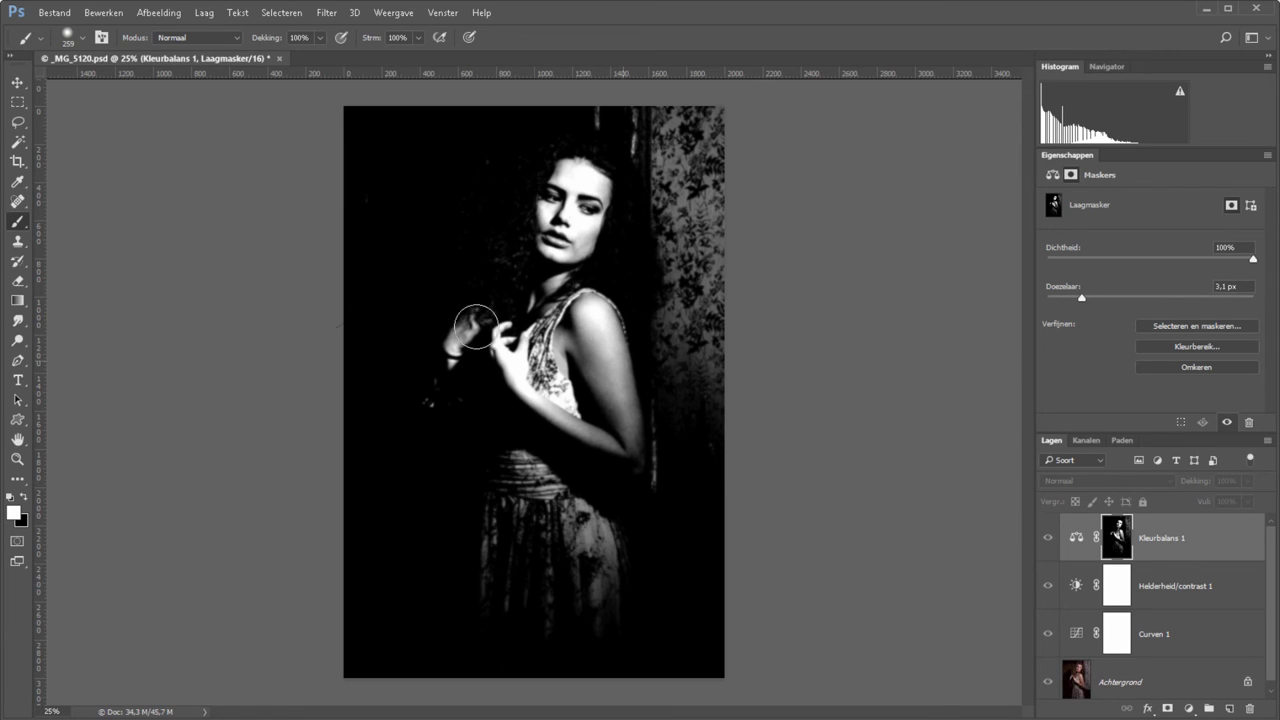
{"action": "left_click", "coordinate": [28, 498]}
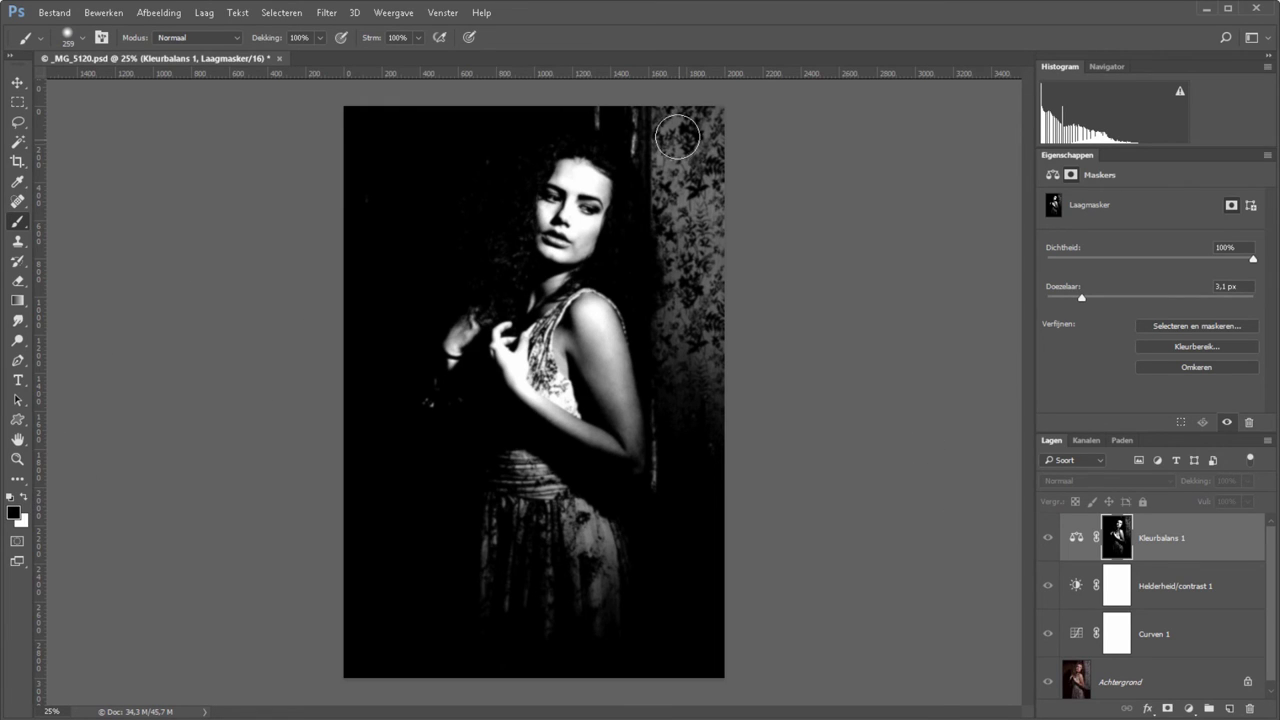
{"action": "mouse_move", "coordinate": [677, 137]}
{"action": "left_mouse_down"}
{"action": "mouse_move", "coordinate": [657, 143]}
{"action": "mouse_move", "coordinate": [608, 108]}
{"action": "mouse_move", "coordinate": [700, 160]}
{"action": "mouse_move", "coordinate": [667, 189]}
{"action": "mouse_move", "coordinate": [694, 334]}
{"action": "mouse_move", "coordinate": [677, 354]}
{"action": "left_mouse_up"}
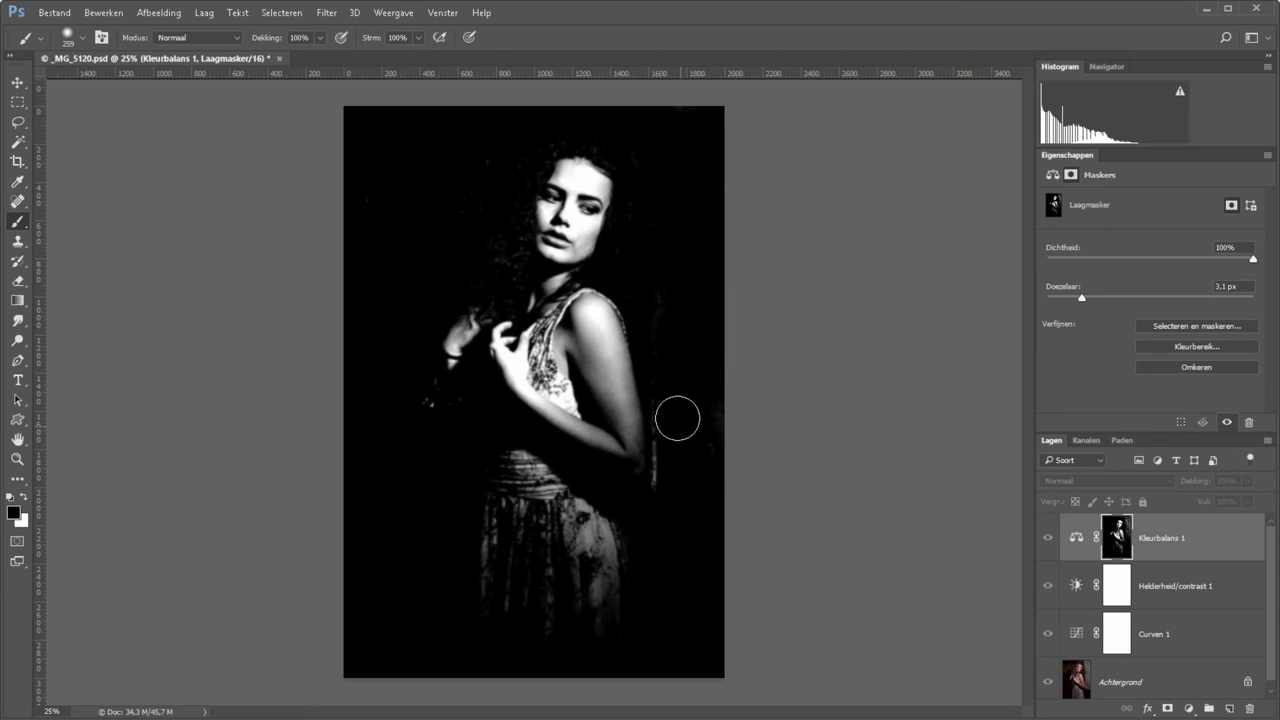
{"action": "left_click_drag", "start_coordinate": [677, 418], "coordinate": [674, 509]}
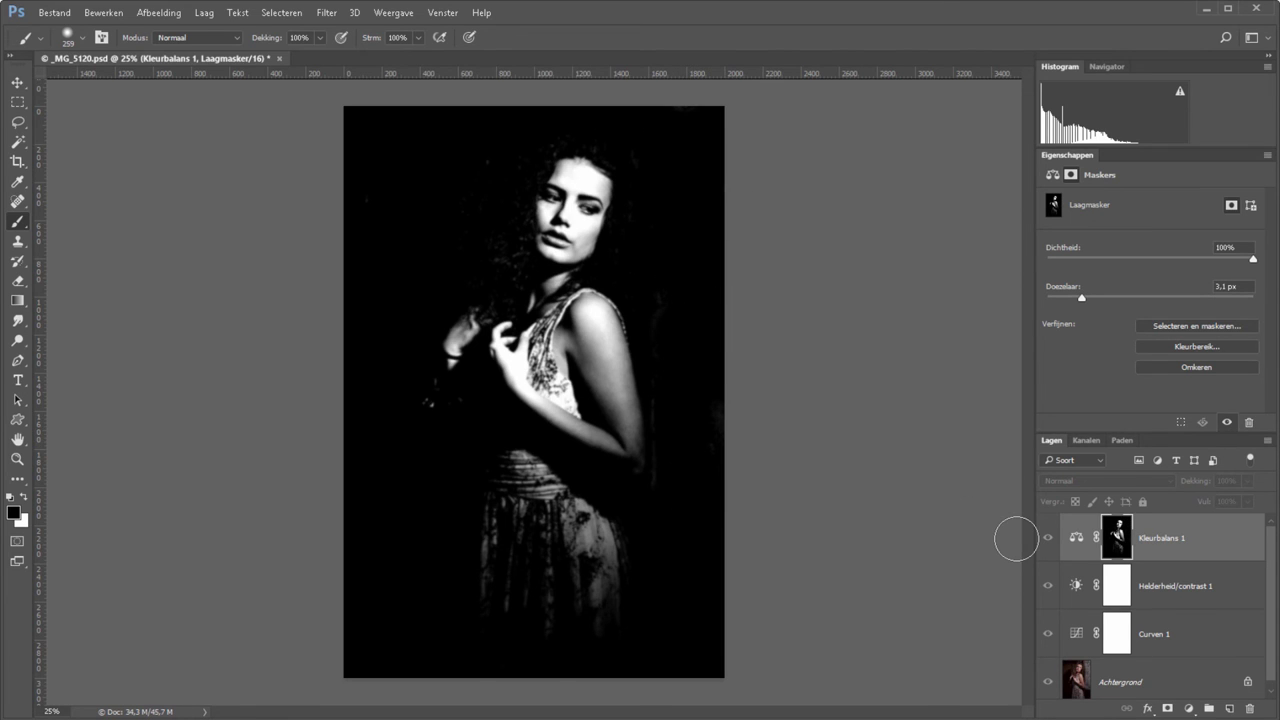
Lower Kleurbalans 1 opacity to 62% and toggle the layer to compare
{"action": "left_click", "coordinate": [1049, 539]}
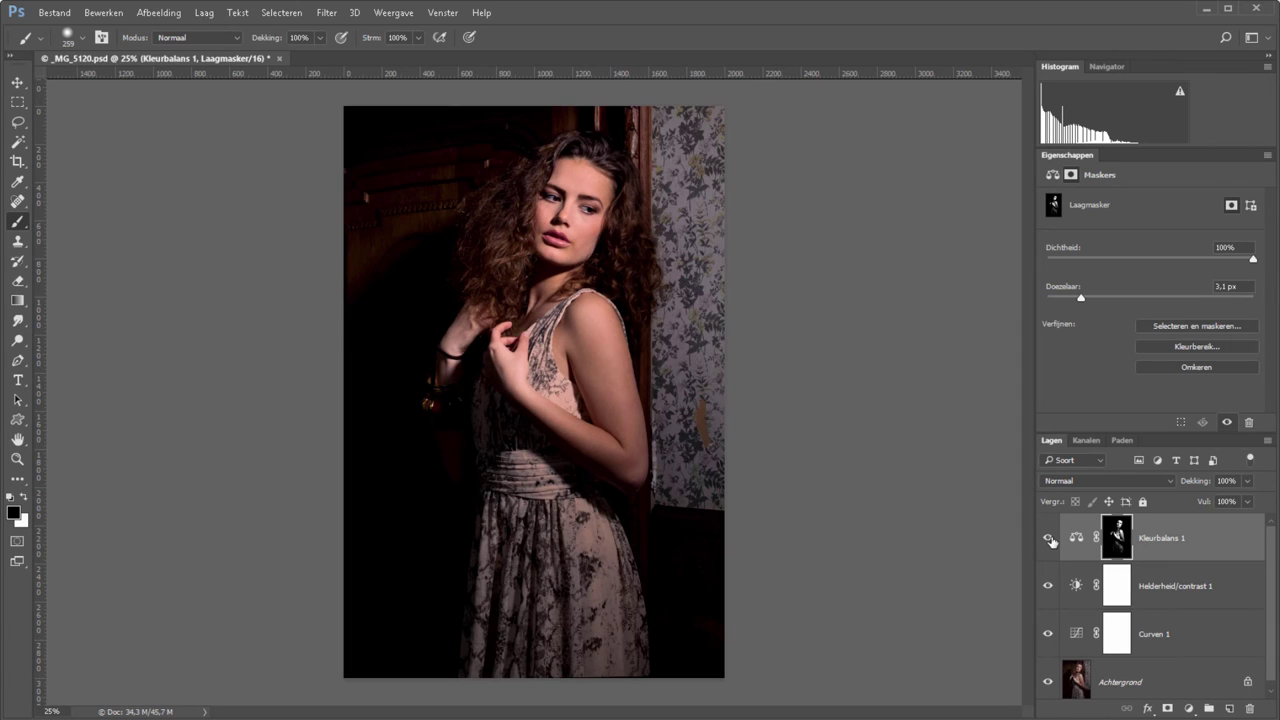
{"action": "left_click_drag", "start_coordinate": [1207, 481], "coordinate": [1169, 484]}
{"action": "left_click", "coordinate": [1048, 538]}
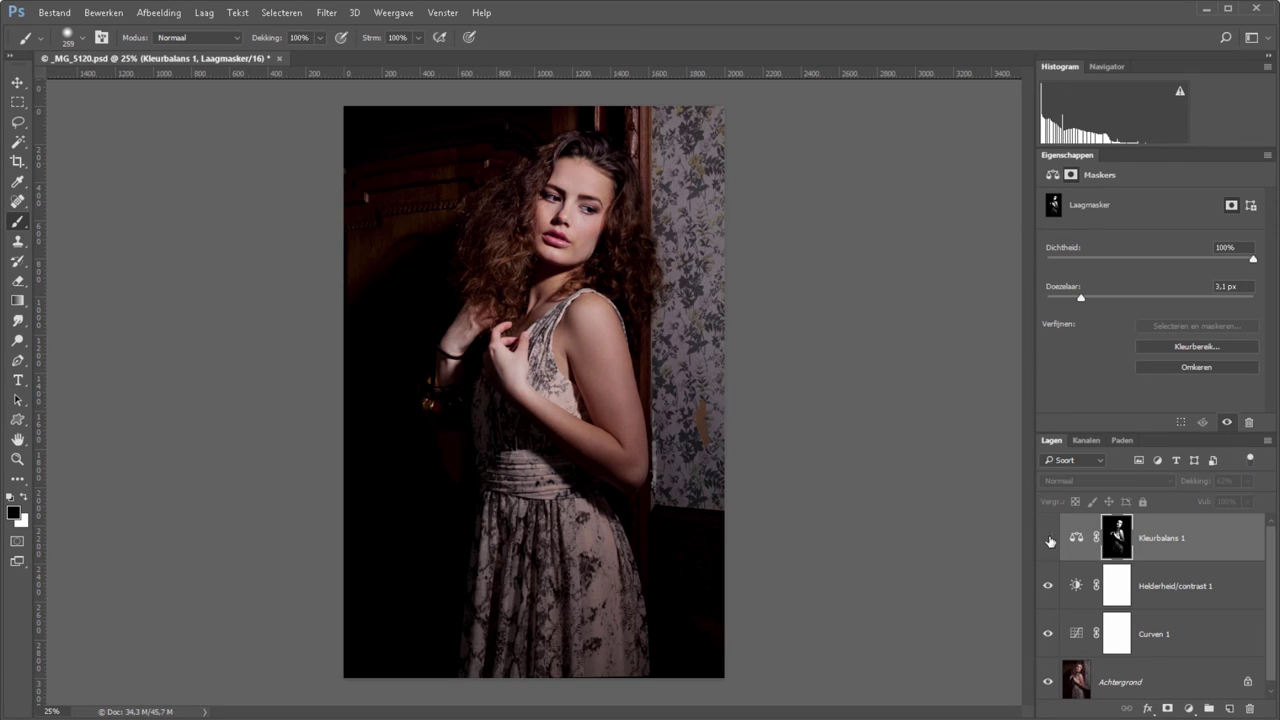
{"action": "left_click", "coordinate": [1048, 538]}
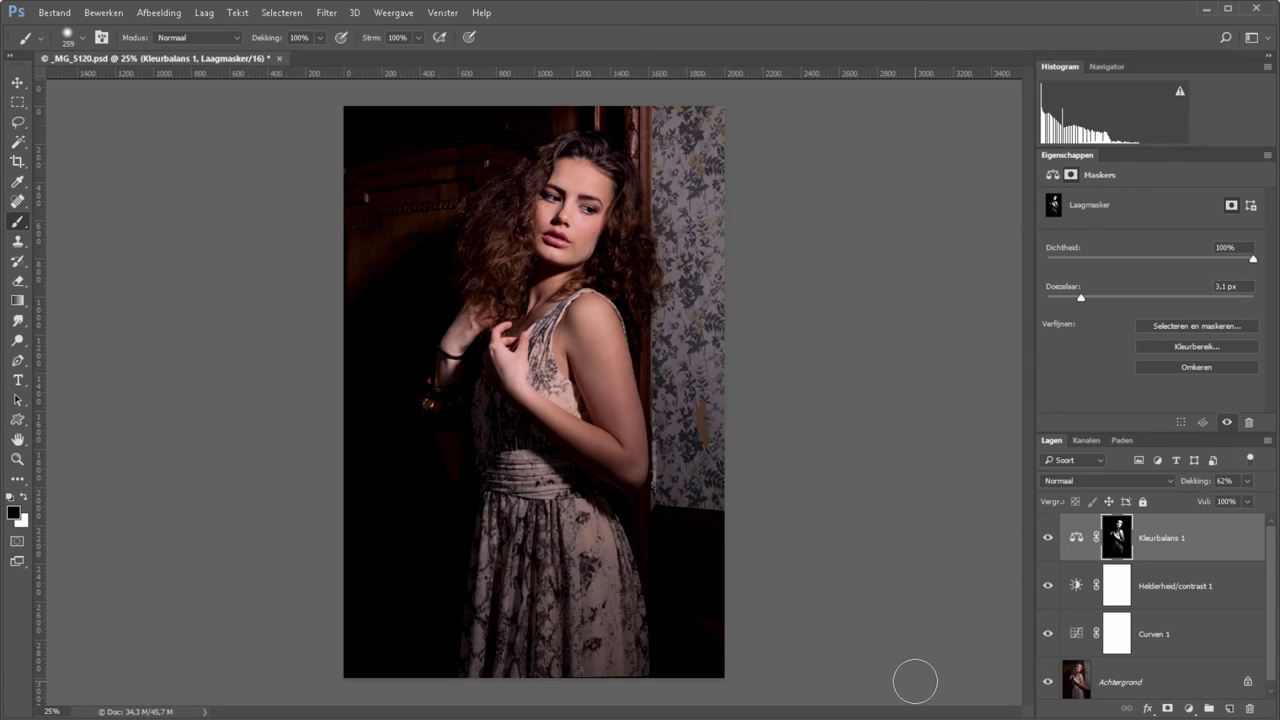
Add Kleurbalans 2 with midtones cyan −25, blue +36 and Magenta–Groen at 0
{"action": "left_click", "coordinate": [1188, 708]}
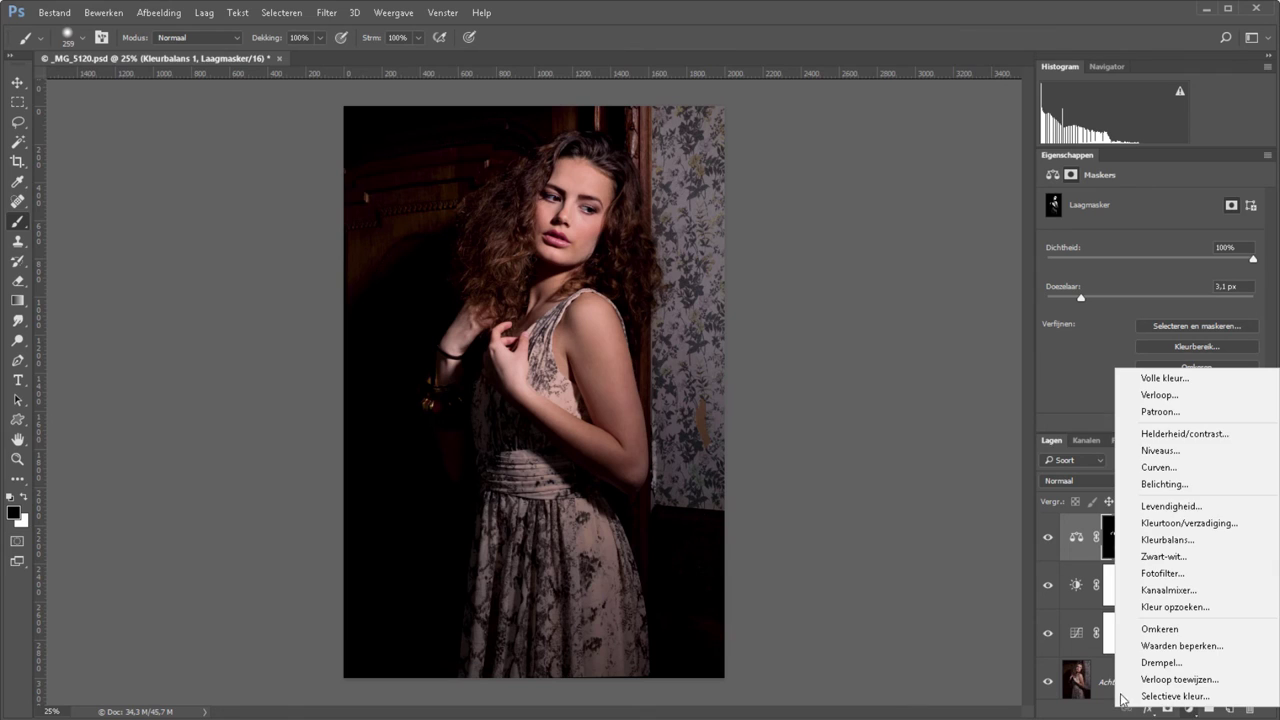
{"action": "left_click", "coordinate": [1170, 540]}
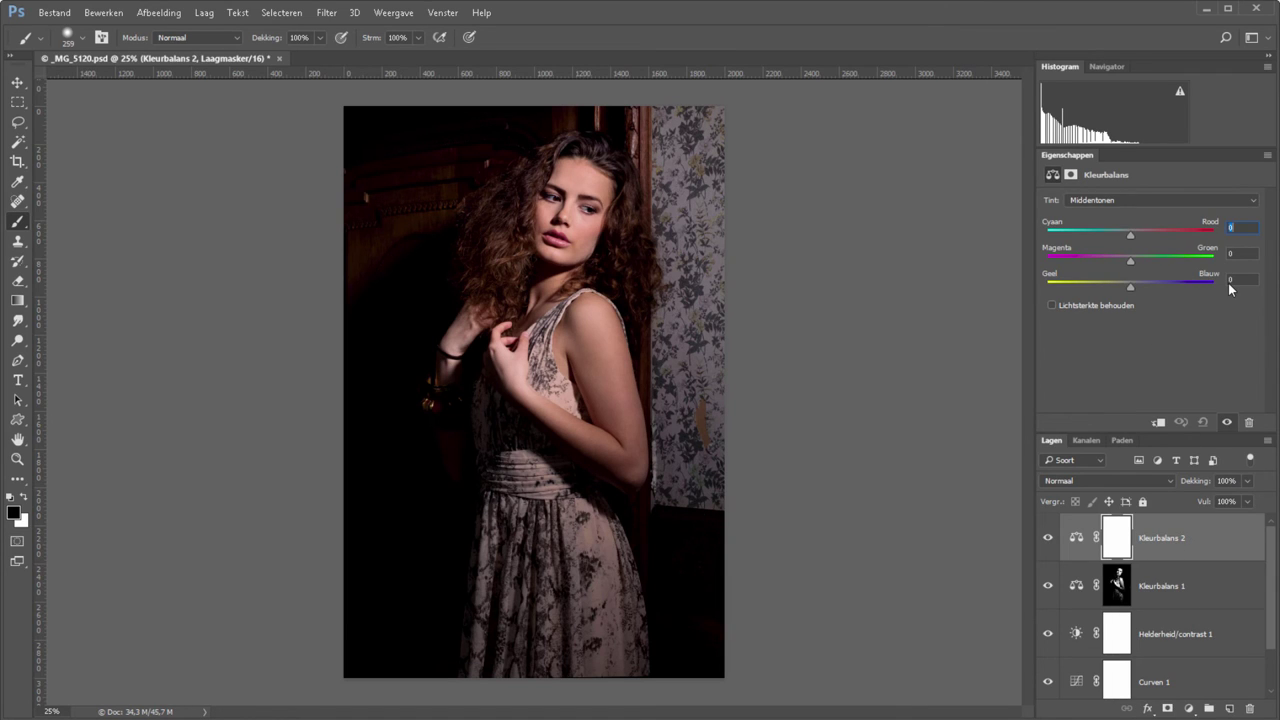
{"action": "left_click", "coordinate": [1160, 285]}
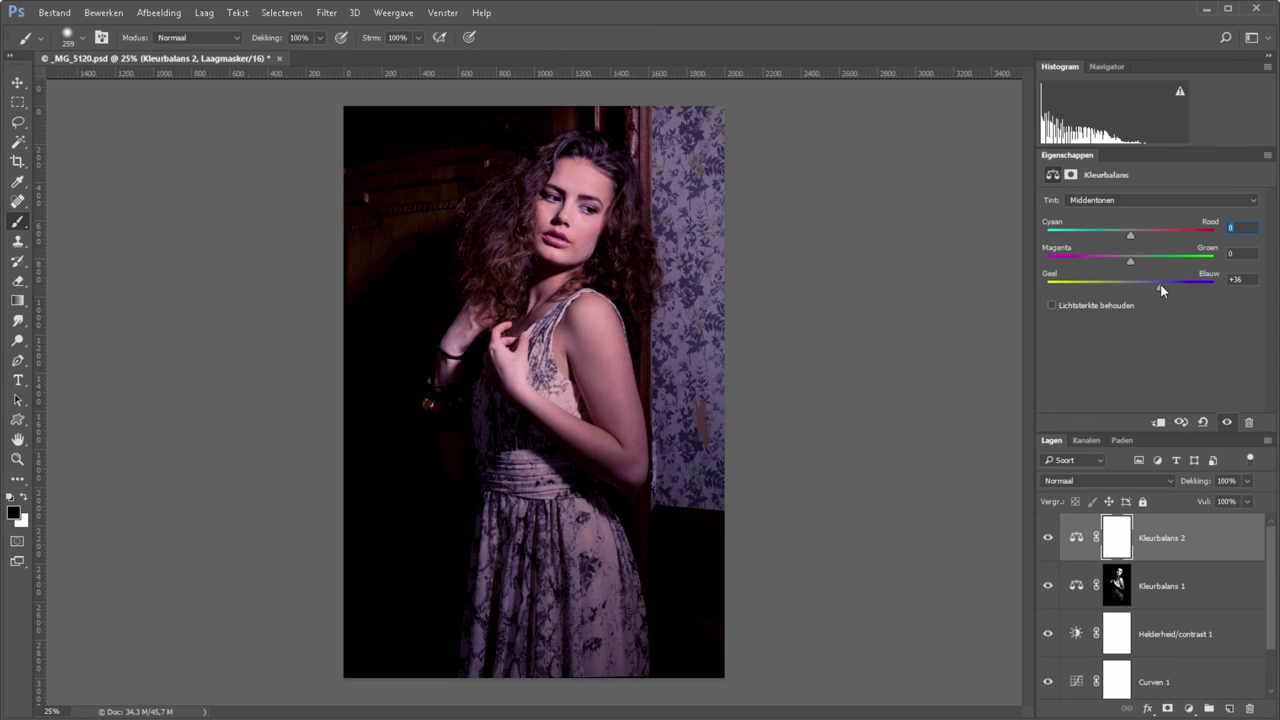
{"action": "left_click_drag", "start_coordinate": [1130, 234], "coordinate": [1109, 235]}
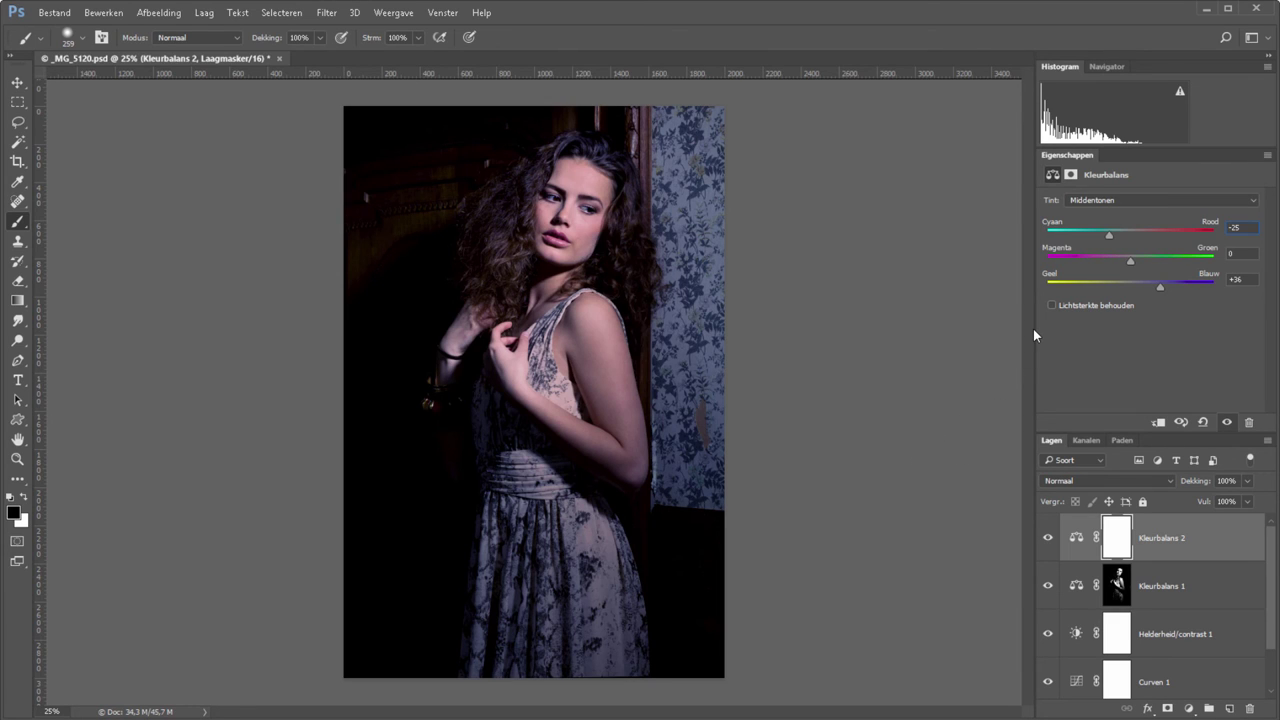
{"action": "left_click_drag", "start_coordinate": [1130, 261], "coordinate": [1137, 262]}
{"action": "double_click", "coordinate": [1240, 253]}
{"action": "type", "text": "0"}
Apply an inverted image copy to the Kleurbalans 2 mask and view the result
{"action": "left_click", "coordinate": [161, 14]}
{"action": "left_click", "coordinate": [240, 226]}
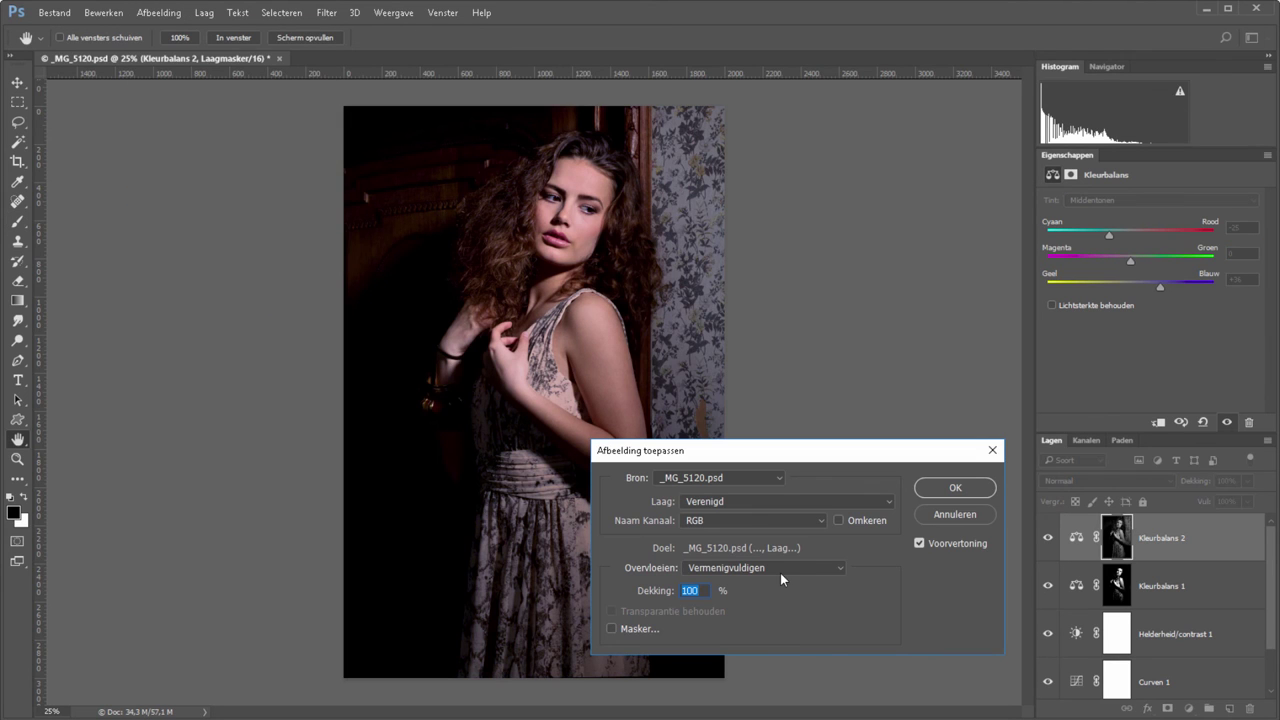
{"action": "left_click", "coordinate": [839, 520]}
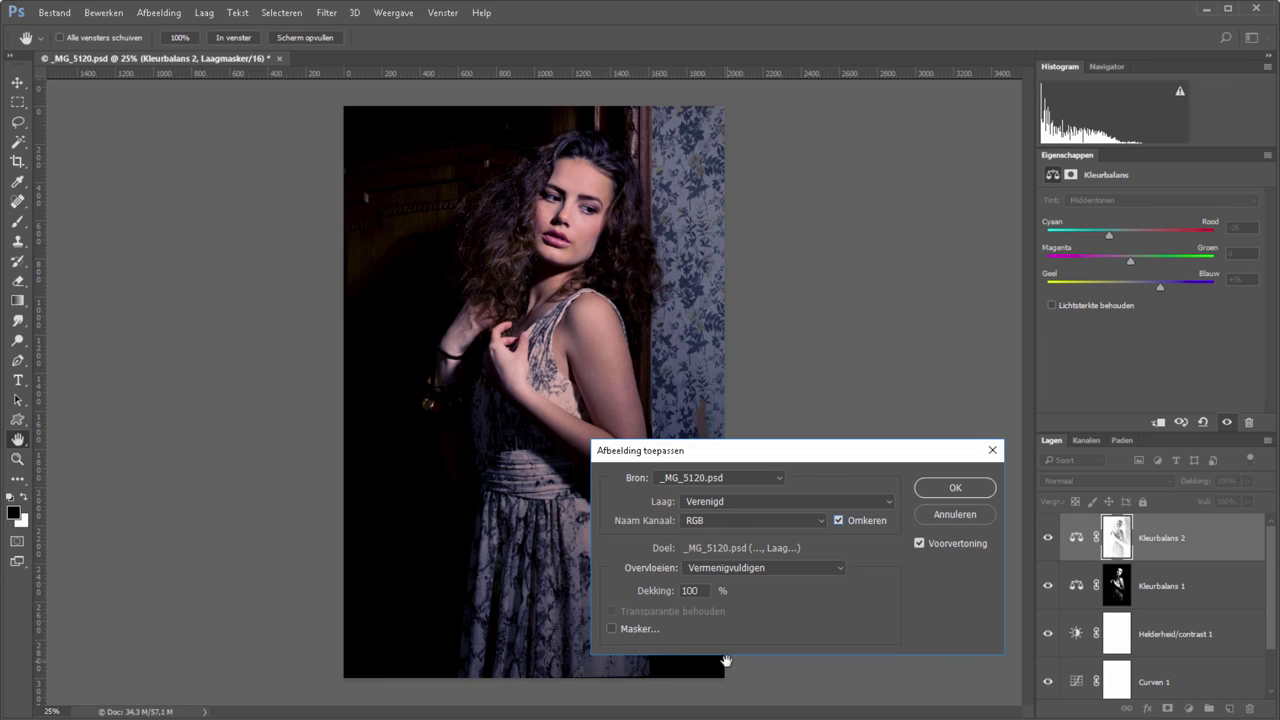
{"action": "left_click", "coordinate": [940, 490]}
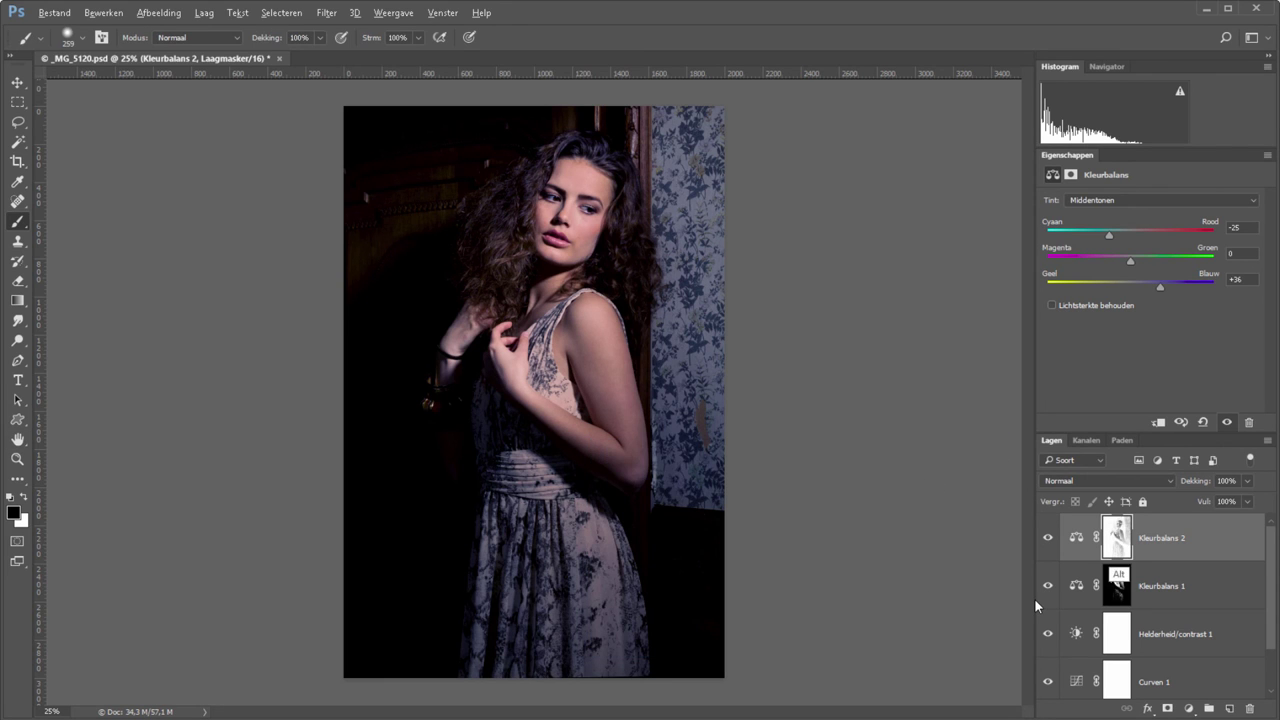
{"action": "left_click", "coordinate": [1117, 537], "text": "alt"}
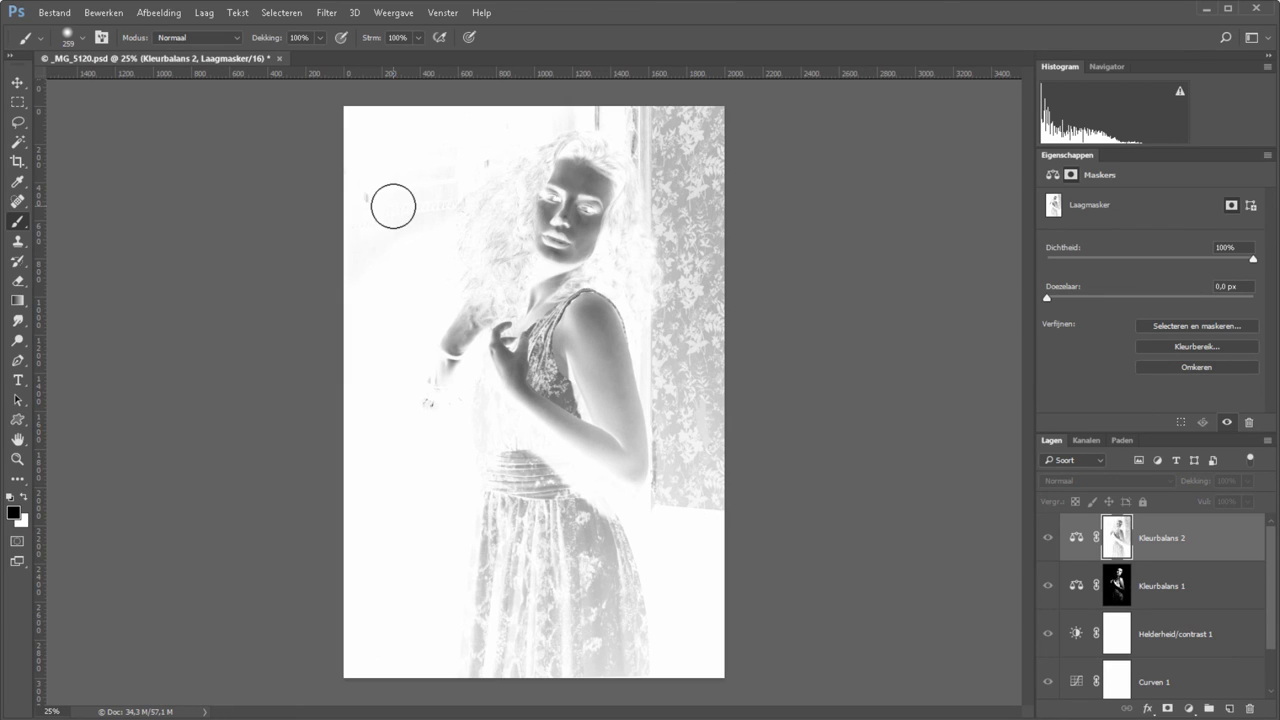
{"action": "left_click", "coordinate": [1117, 537], "text": "alt"}
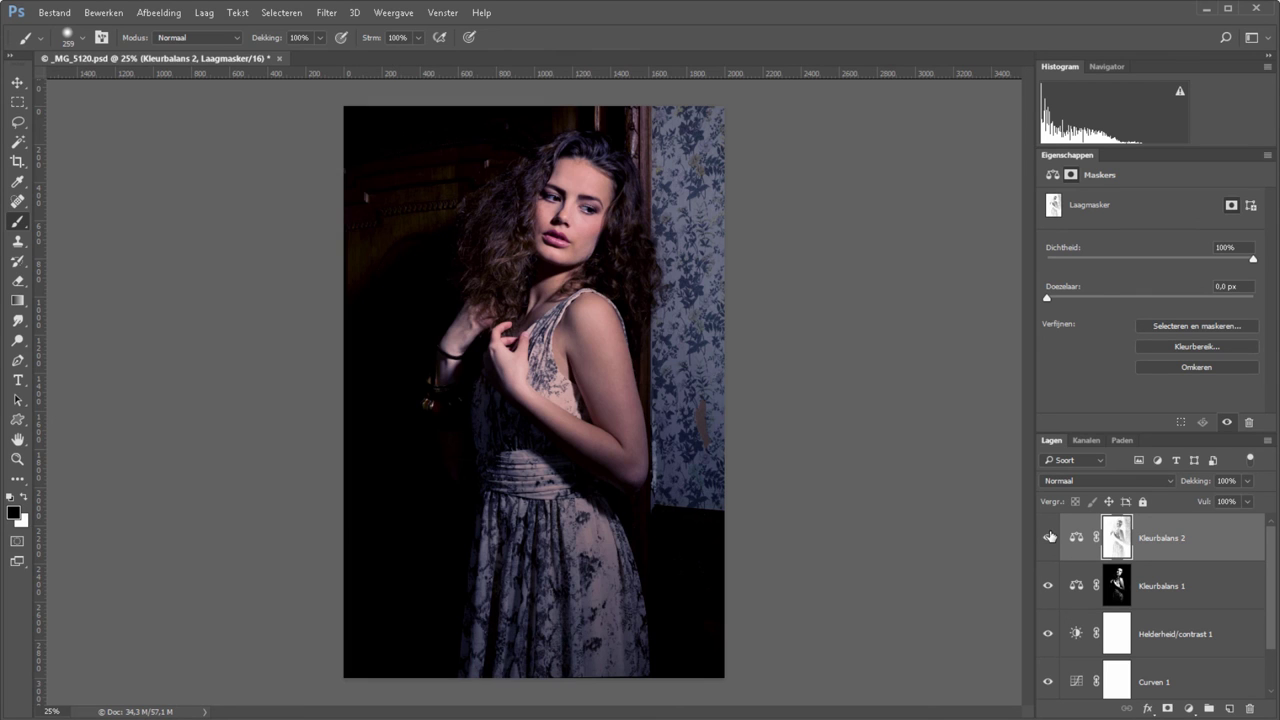
Apply the inverted image to the mask a second time and view the mask alone
{"action": "left_click", "coordinate": [172, 13]}
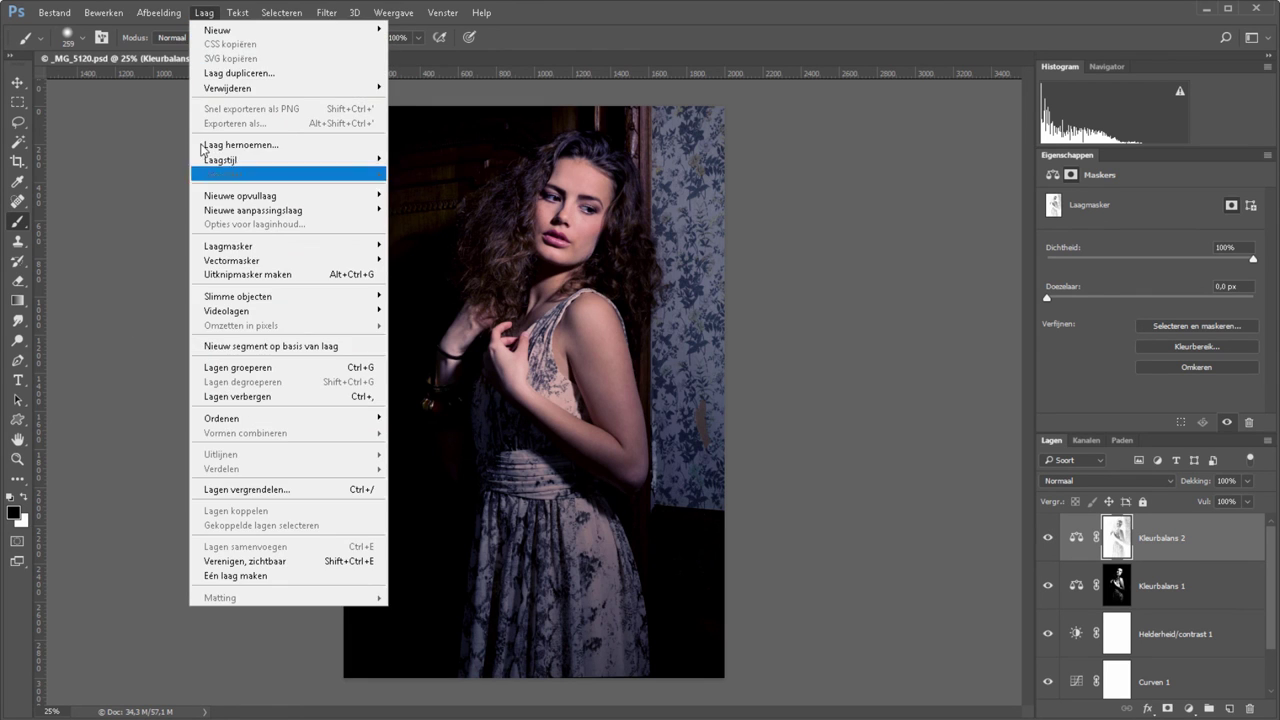
{"action": "left_click", "coordinate": [228, 237]}
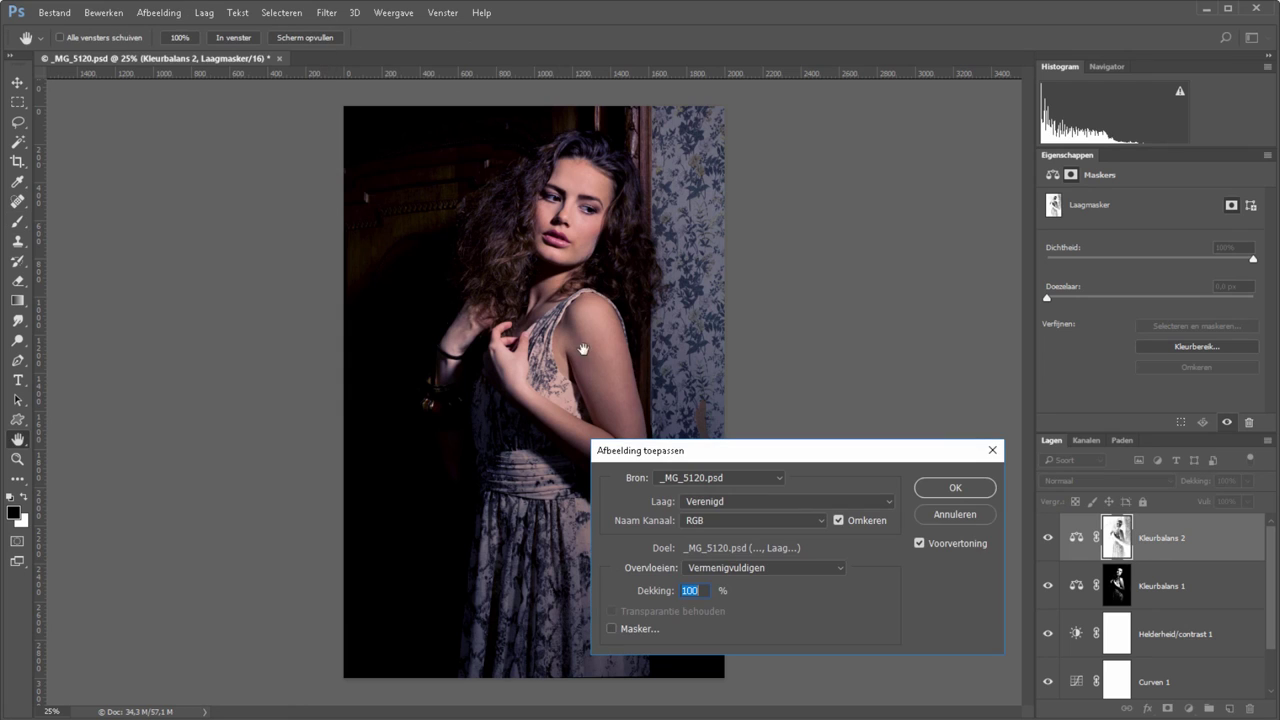
{"action": "left_click", "coordinate": [955, 488]}
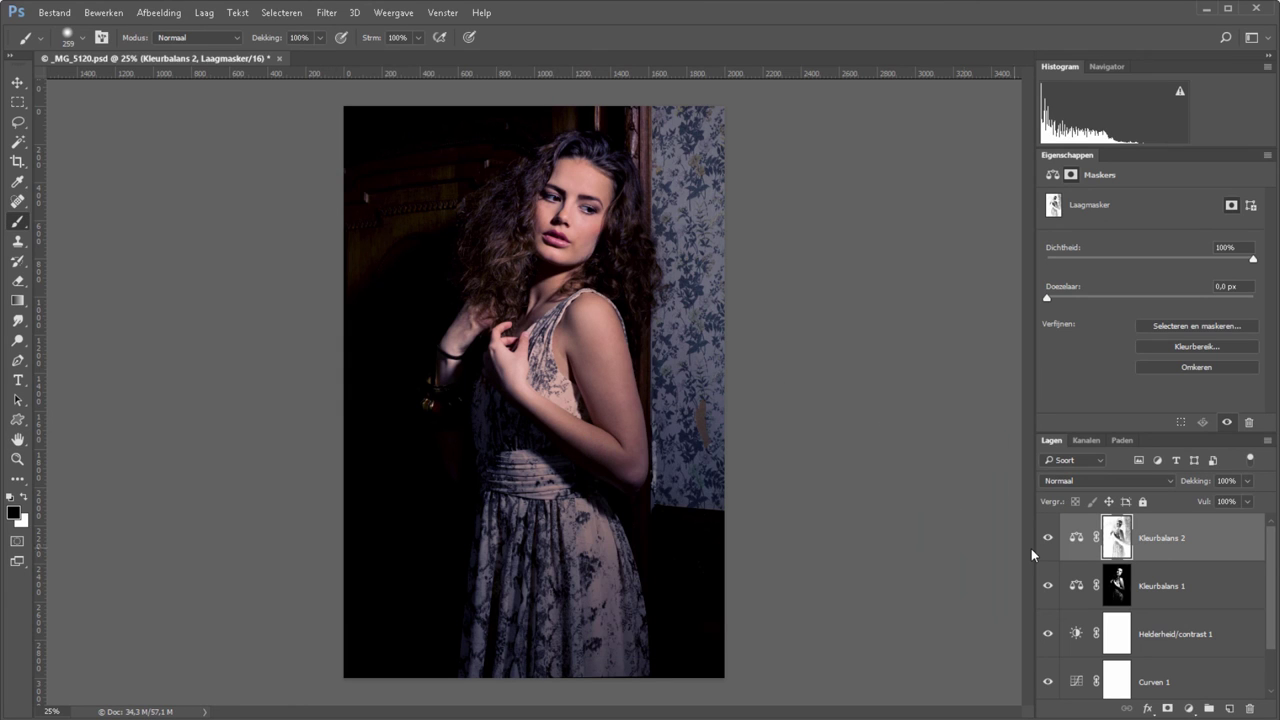
{"action": "left_click", "coordinate": [1118, 535], "text": "alt"}
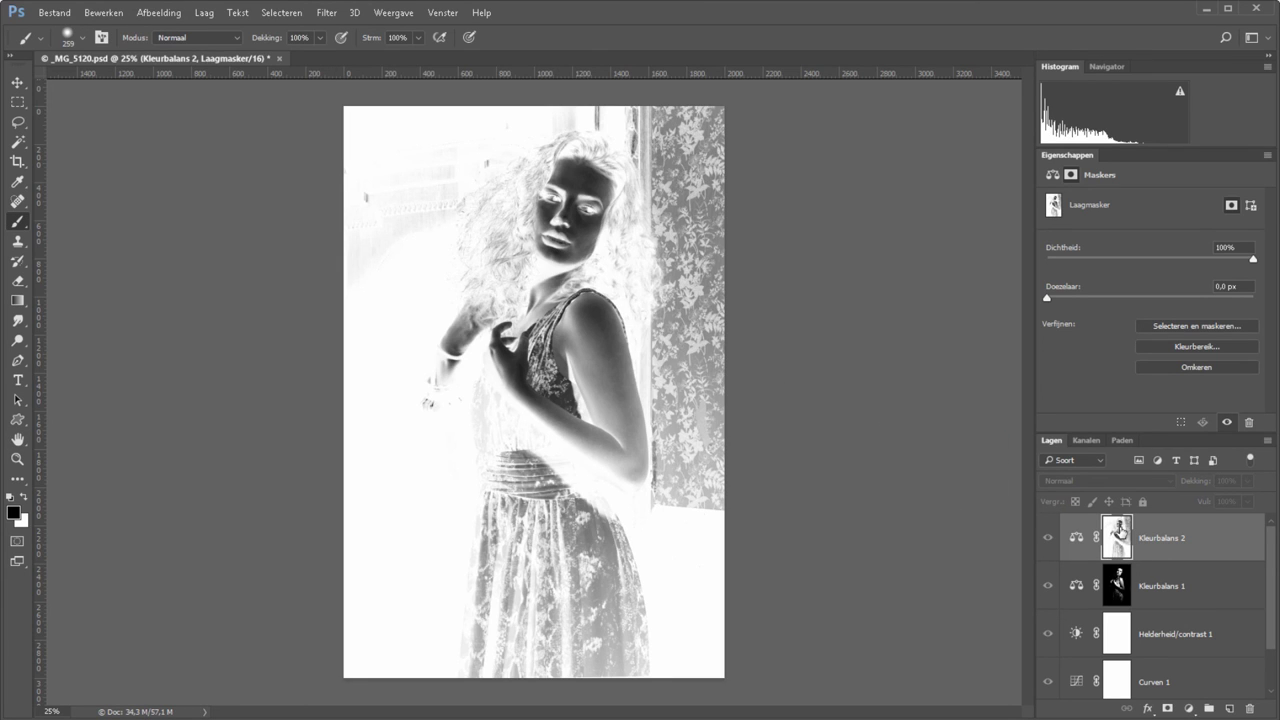
Apply Levels 141 / 1,00 / 224 to the Kleurbalans 2 mask for stronger contrast
{"action": "key", "text": "ctrl+l"}
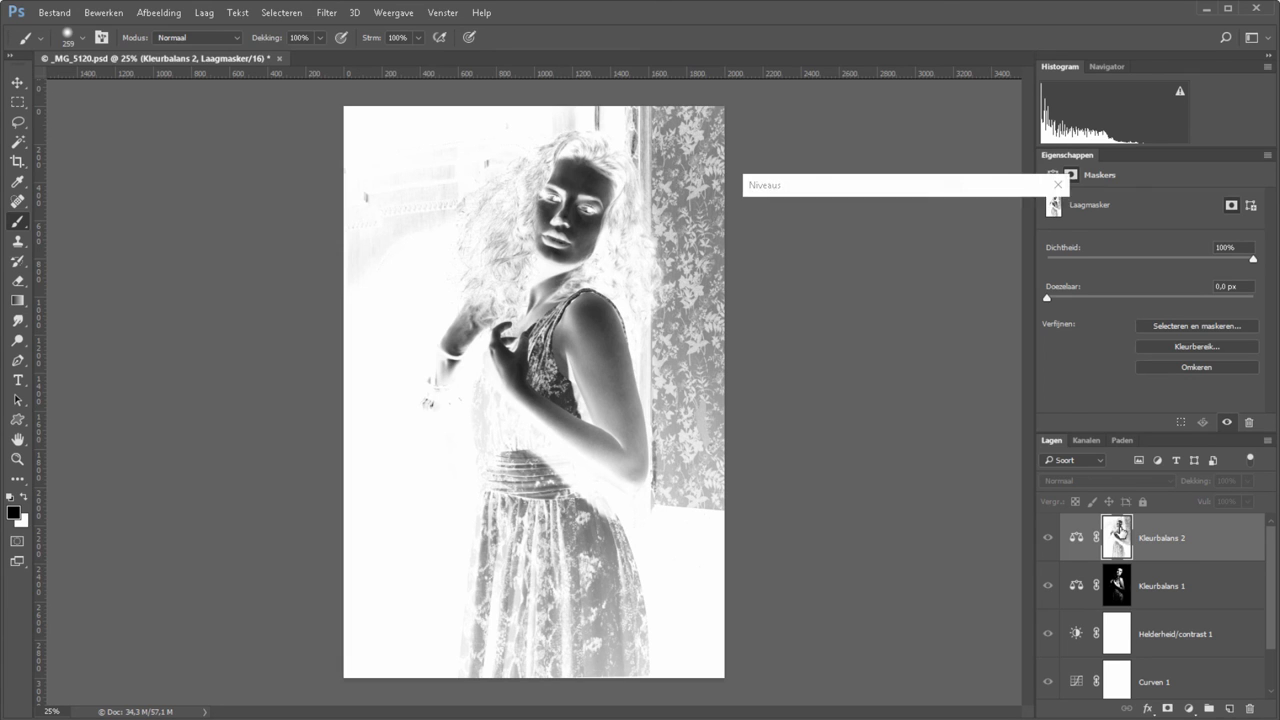
{"action": "left_click_drag", "start_coordinate": [763, 356], "coordinate": [847, 358]}
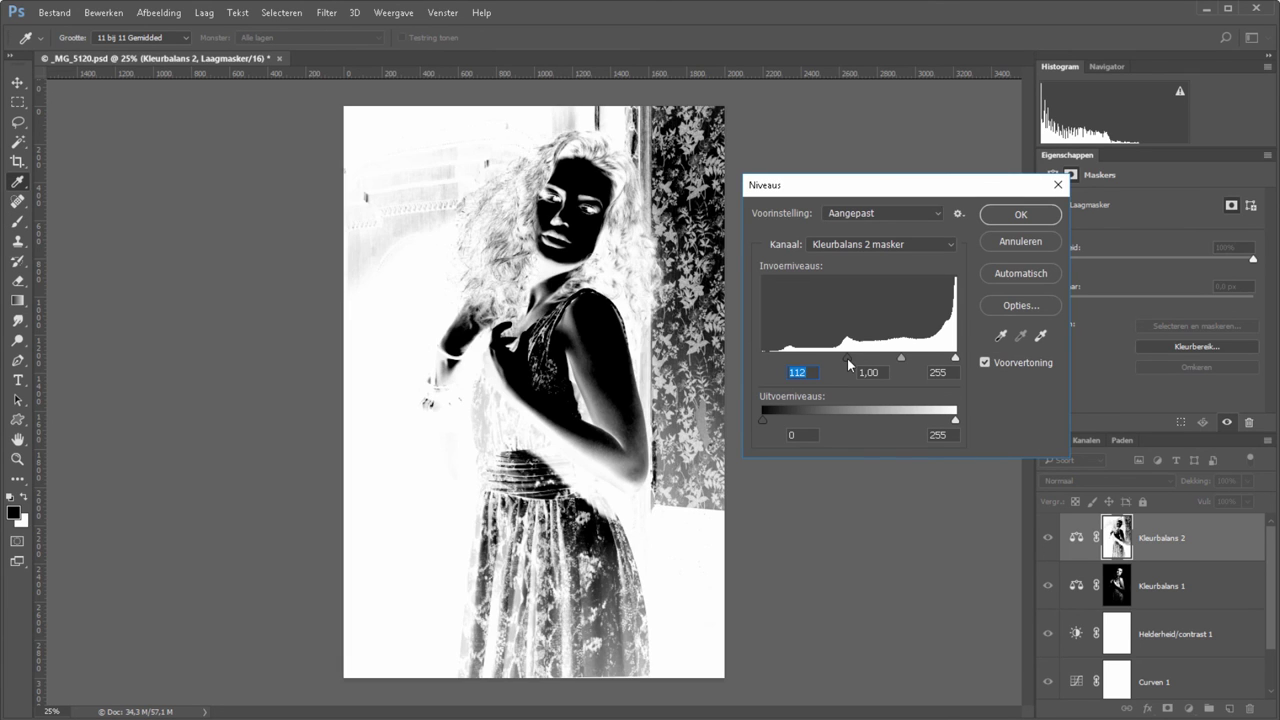
{"action": "left_click_drag", "start_coordinate": [955, 356], "coordinate": [932, 358]}
{"action": "left_click", "coordinate": [868, 358]}
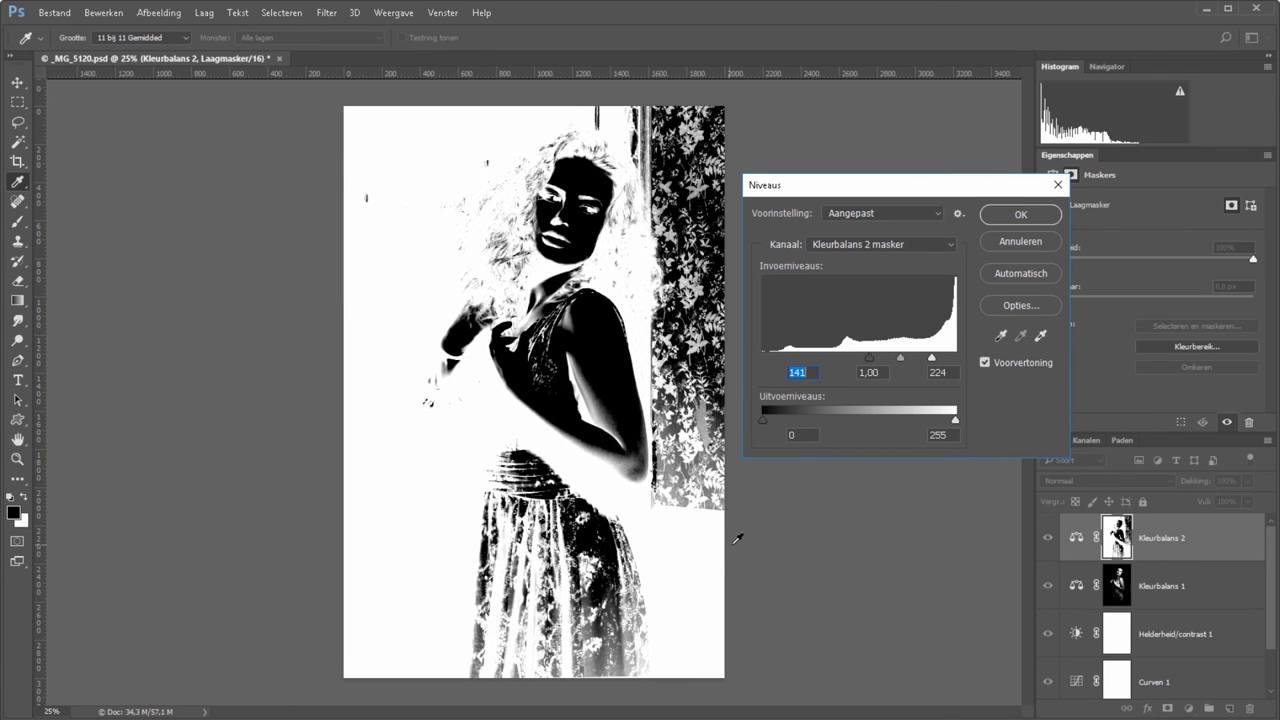
Feather the Kleurbalans 2 mask by 4 px, then hide and show the layer to compare
{"action": "left_click", "coordinate": [1020, 215]}
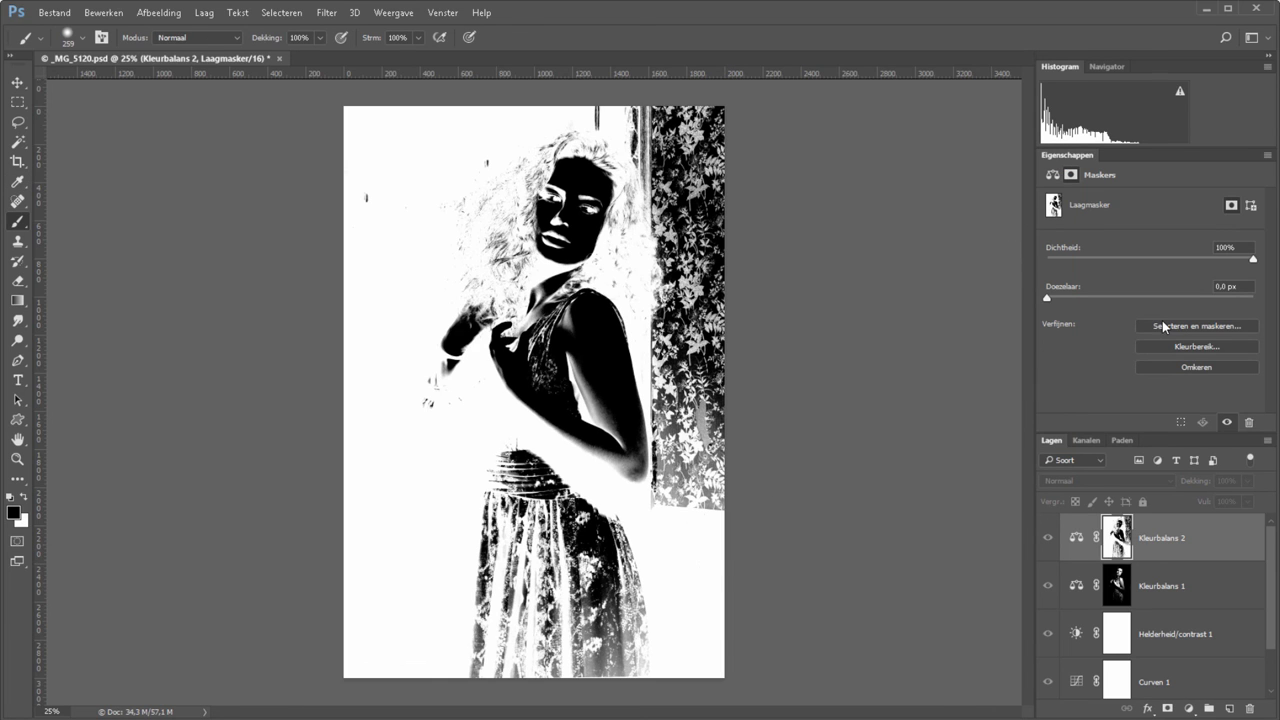
{"action": "left_click_drag", "start_coordinate": [1047, 297], "coordinate": [1092, 297]}
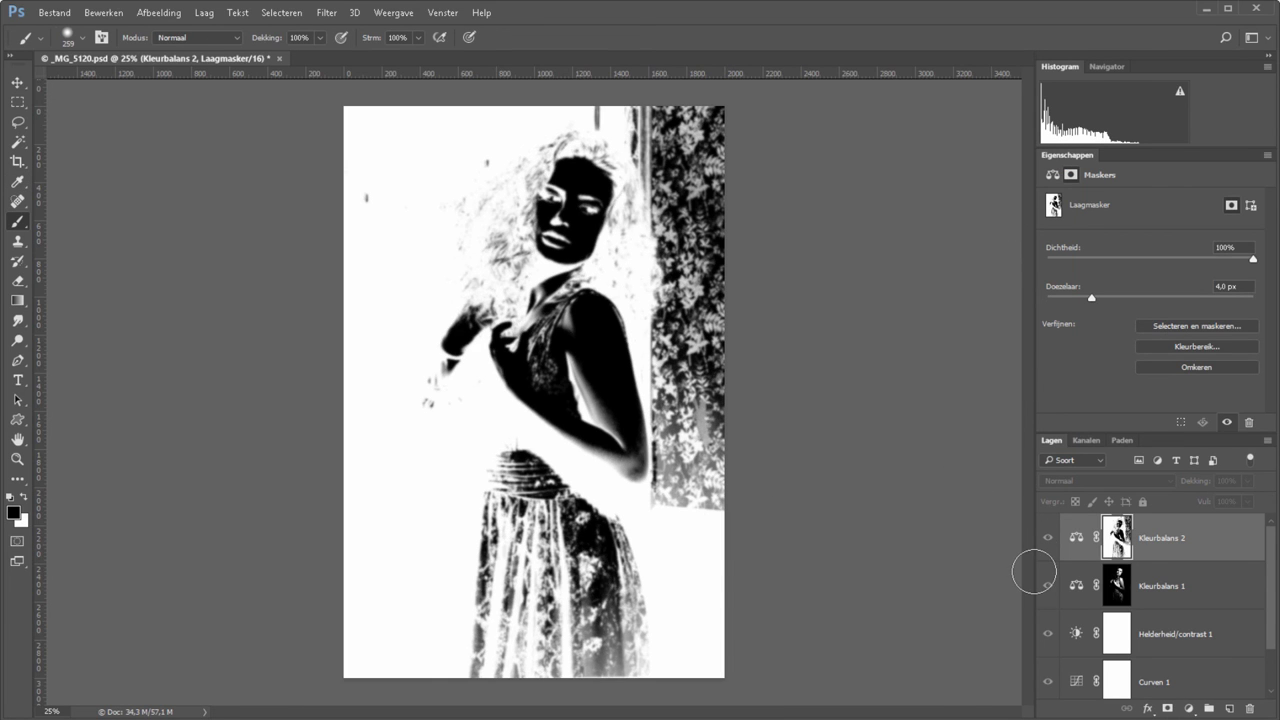
{"action": "left_click", "coordinate": [1048, 538]}
{"action": "left_click", "coordinate": [1048, 539]}
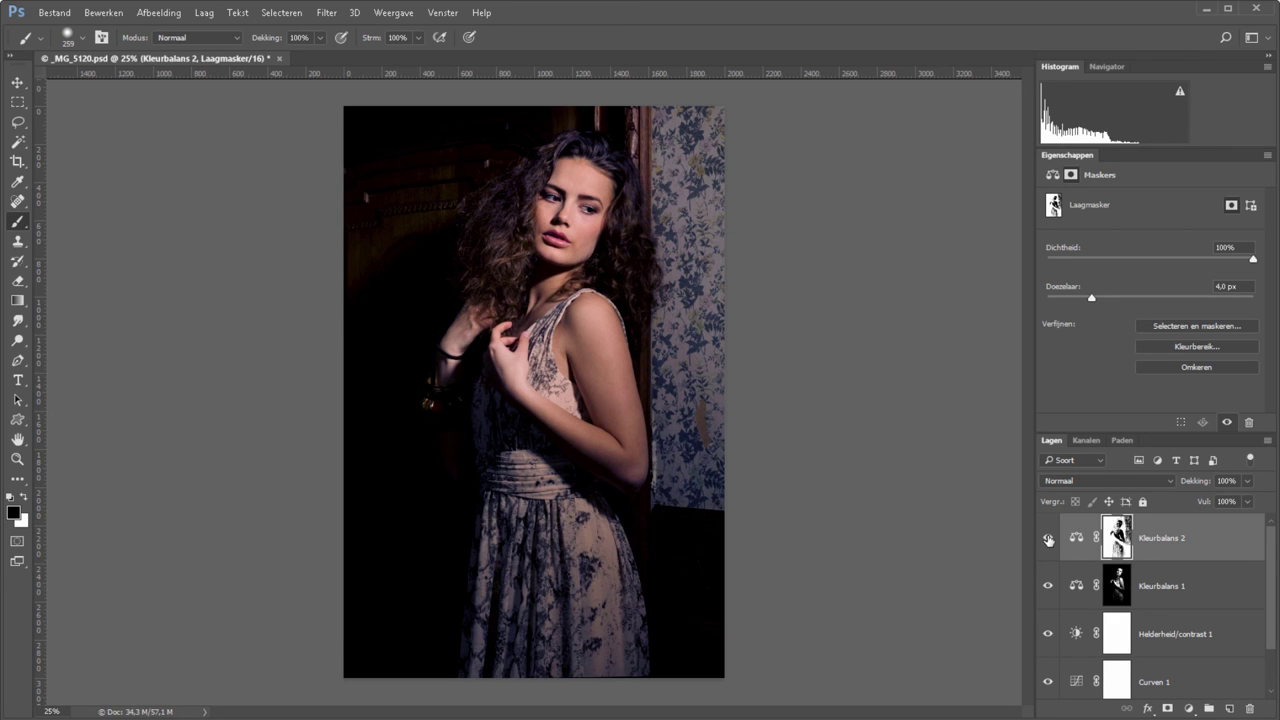
{"action": "left_click", "coordinate": [1048, 539]}
Lower Kleurbalans 1's opacity and group it together with Kleurbalans 2
{"action": "left_click", "coordinate": [1187, 591]}
{"action": "left_click_drag", "start_coordinate": [1192, 483], "coordinate": [1183, 485]}
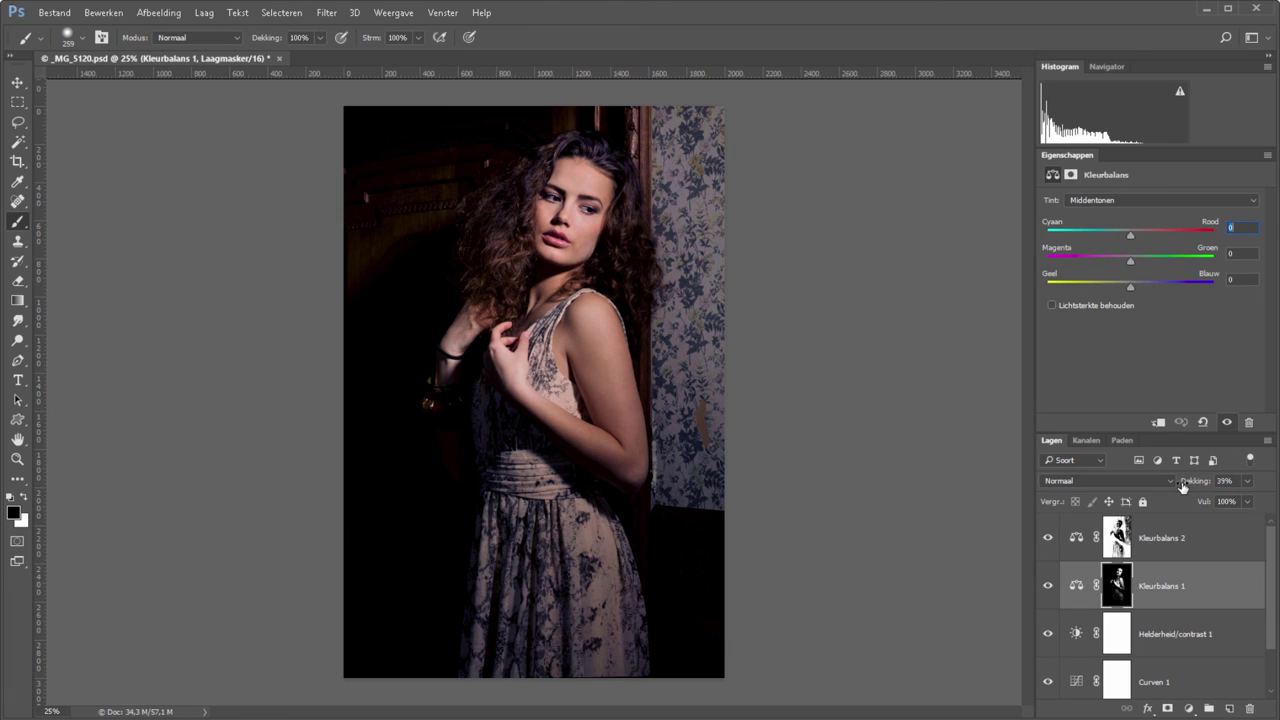
{"action": "key", "text": "alt+shift+bracketright"}
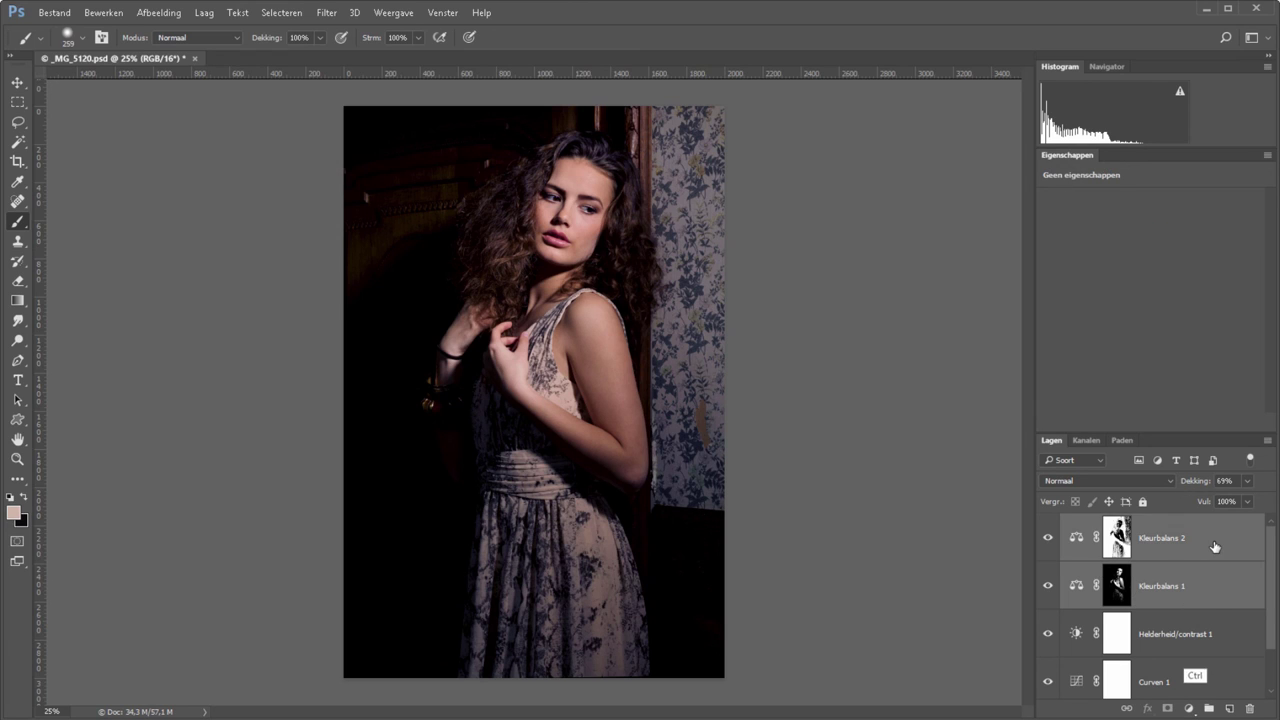
{"action": "key", "text": "ctrl+g"}
Name the new group 'toning', then hide and show it to compare the toning
{"action": "double_click", "coordinate": [1100, 522]}
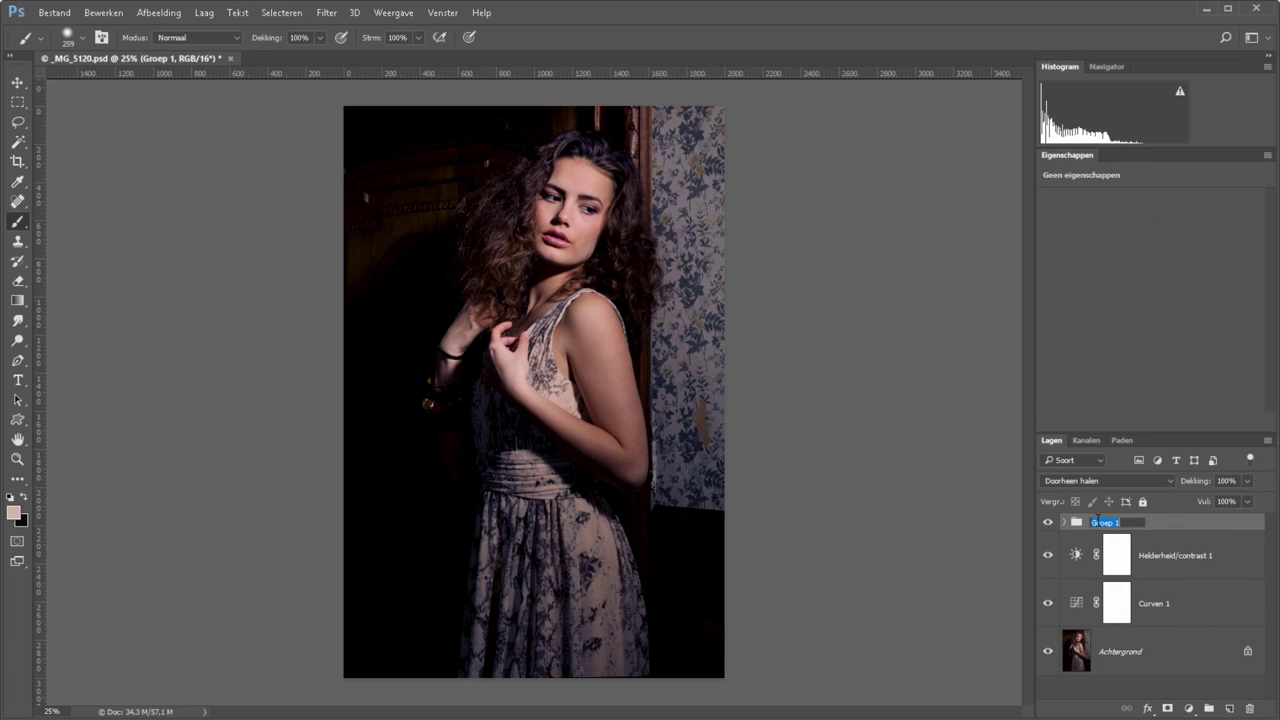
{"action": "type", "text": "toning"}
{"action": "key", "text": "Return"}
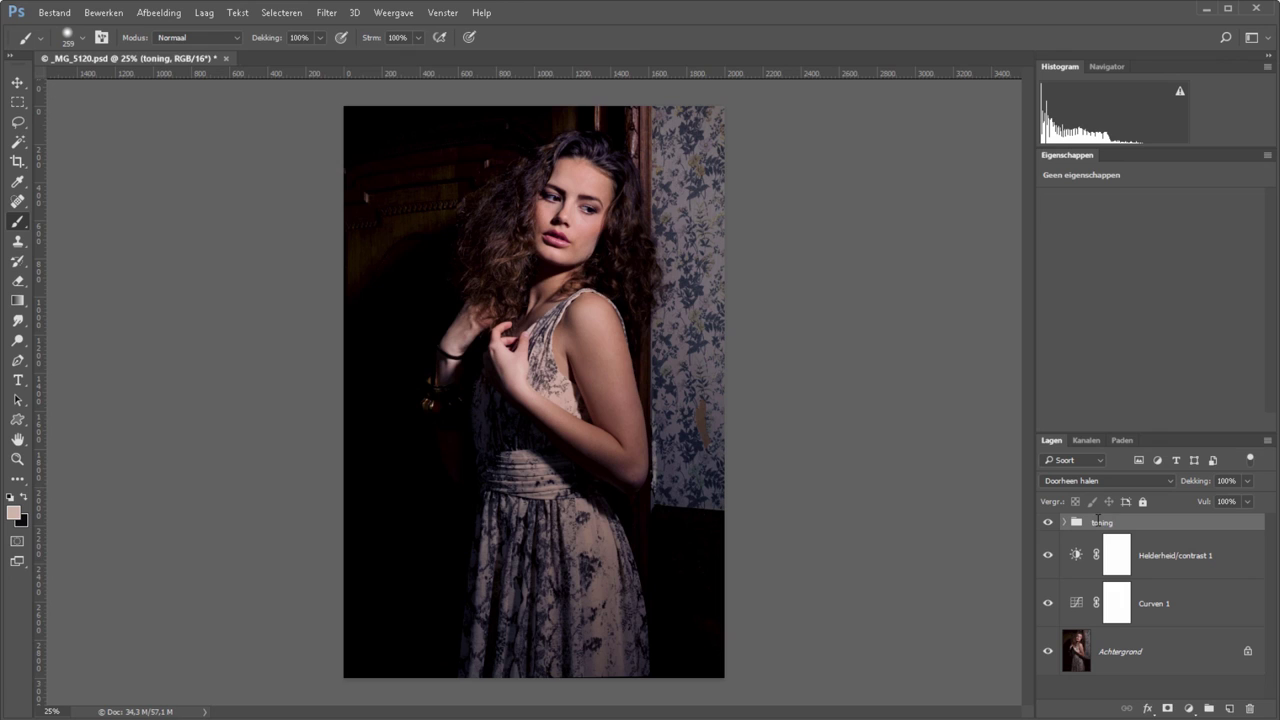
{"action": "left_click", "coordinate": [1048, 523]}
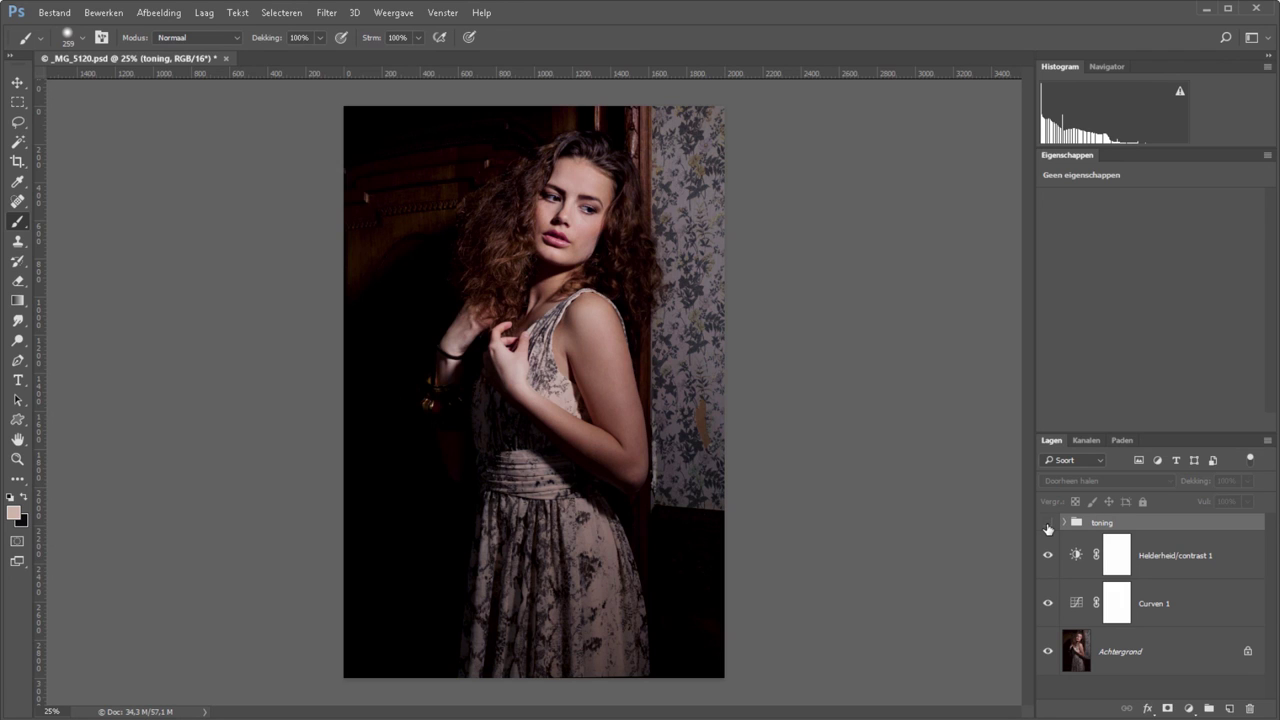
{"action": "left_click", "coordinate": [1048, 523]}
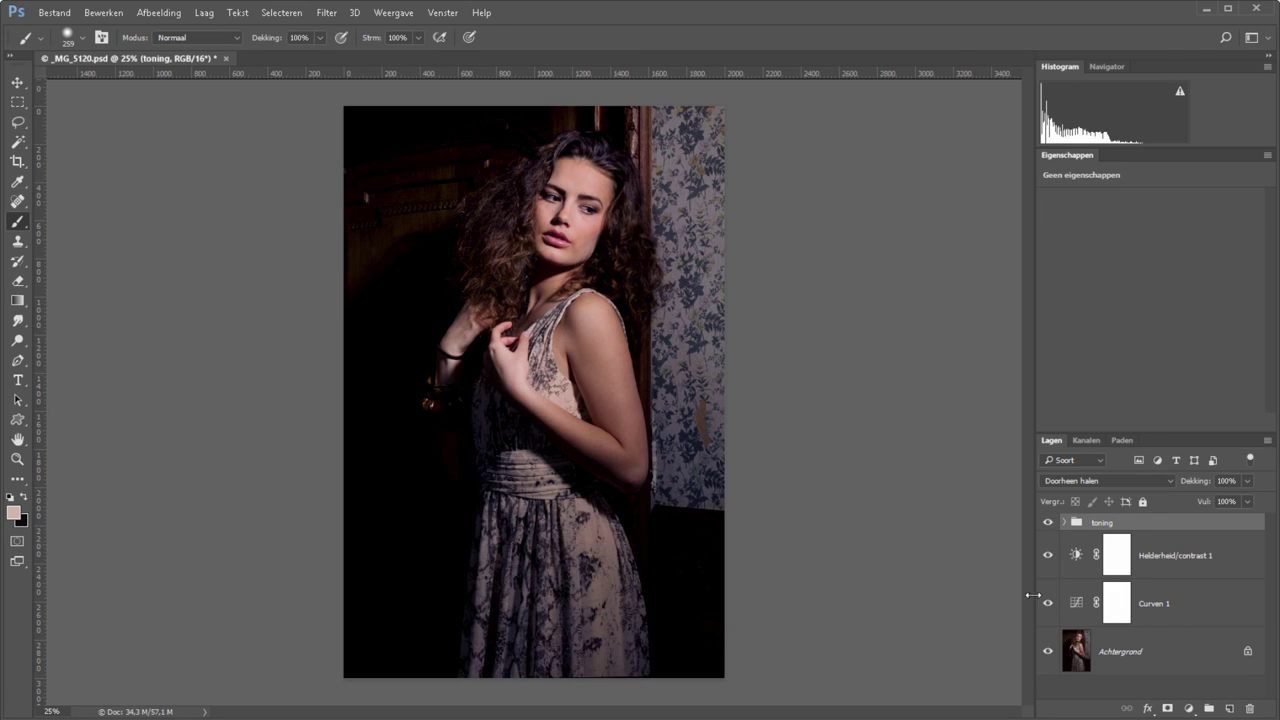